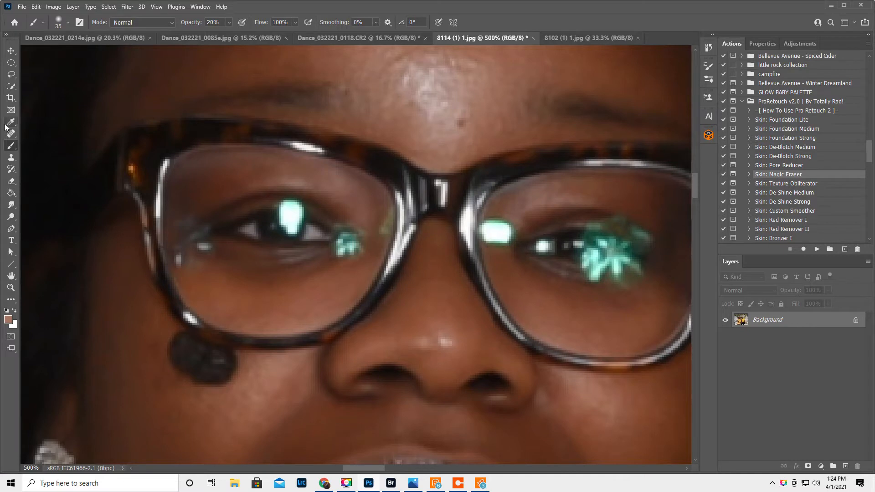
# Remove the bright rectangular green glare beside the nose bridge with a lasso selection and Content-Aware Fill, and flatten the image.
pyautogui.click(12, 74)
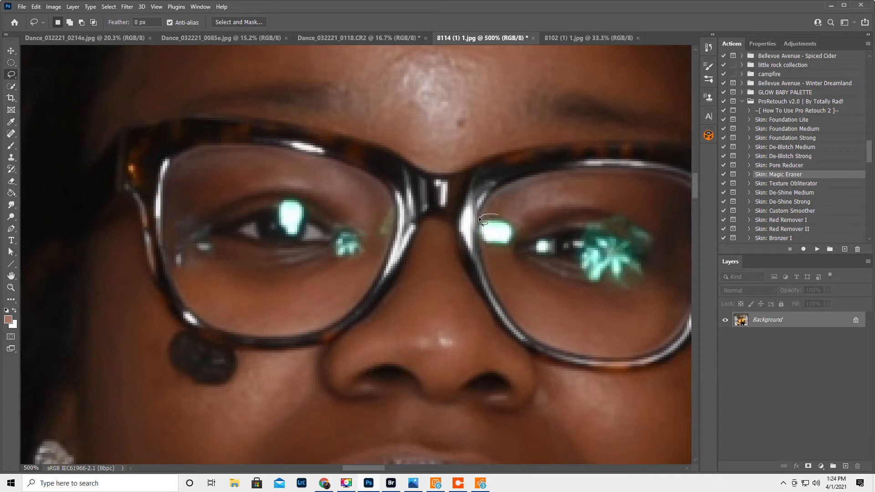
pyautogui.moveTo(477, 231); pyautogui.dragTo(479, 241)
pyautogui.moveTo(511, 248); pyautogui.dragTo(516, 240)
pyautogui.moveTo(502, 217); pyautogui.dragTo(478, 224)
pyautogui.click(37, 7)
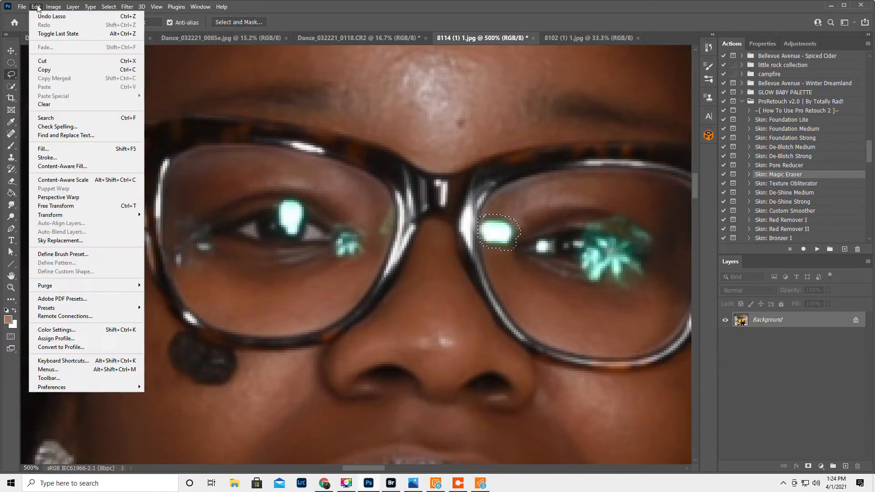
pyautogui.click(74, 167)
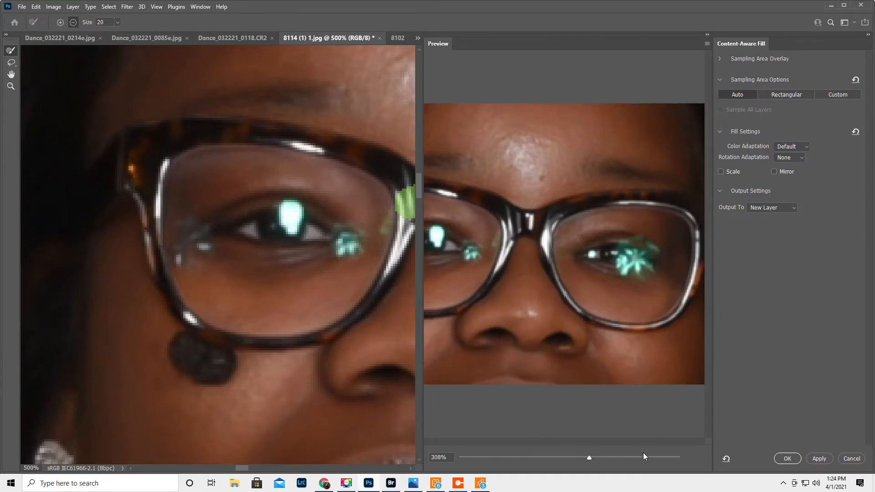
pyautogui.click(781, 459)
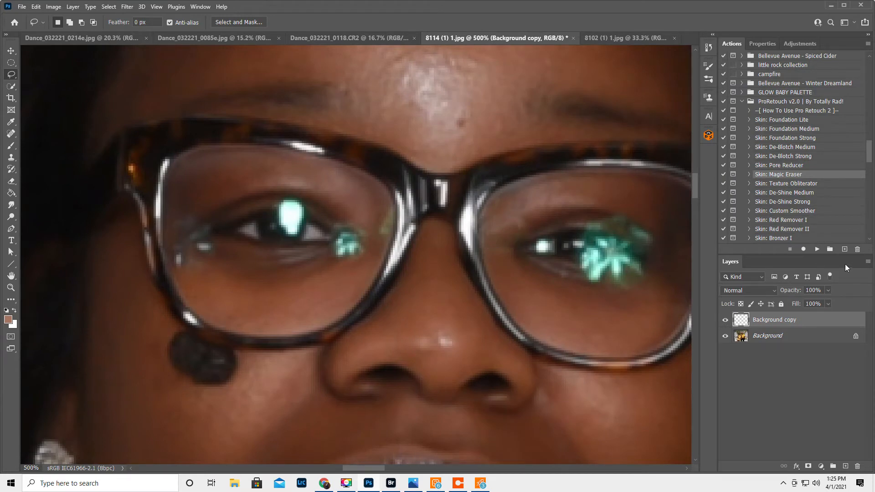
pyautogui.click(868, 263)
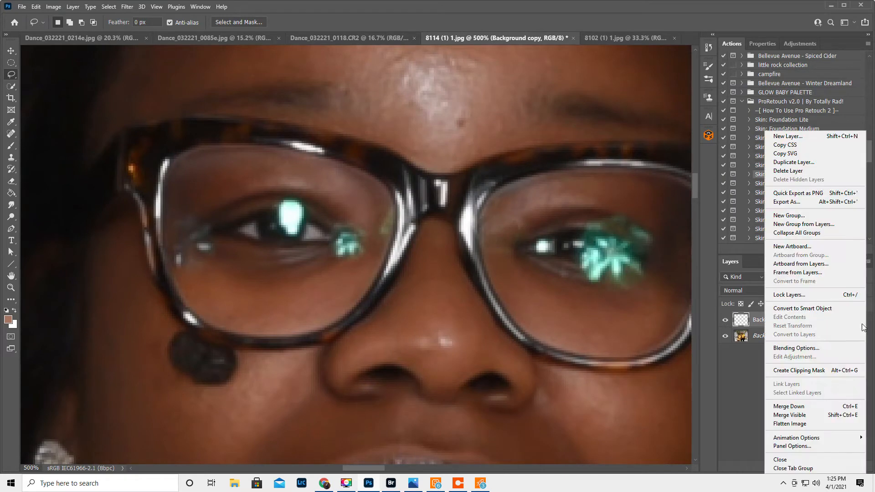
pyautogui.click(818, 423)
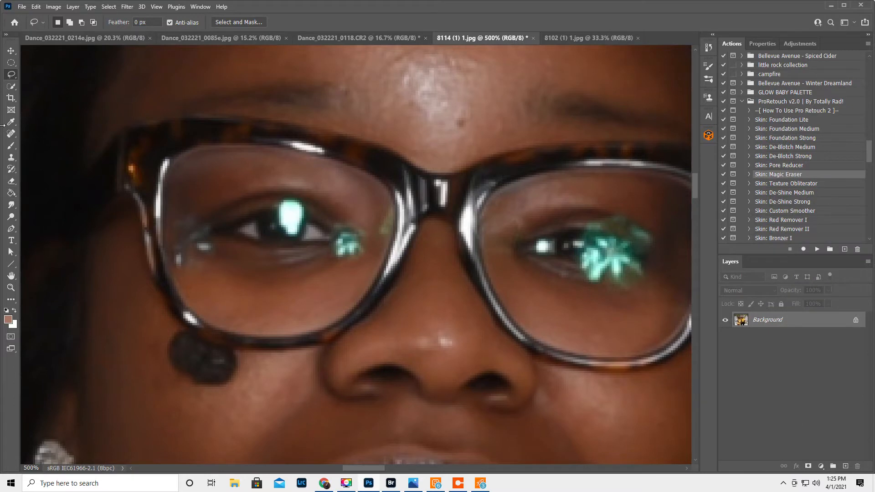
# Heal the small stray reflections beside the outer eye corner in the fully visible lens, using the Spot Healing Brush at size 5.
pyautogui.click(10, 135)
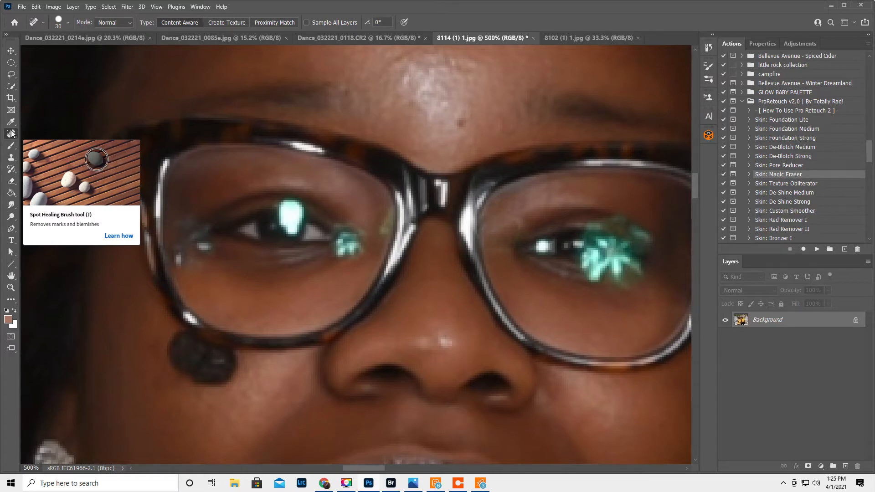
pyautogui.rightClick(11, 135)
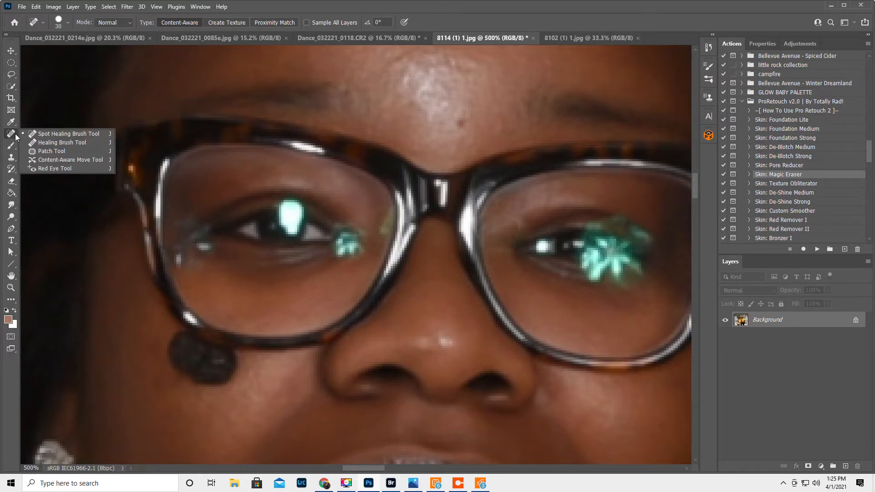
pyautogui.click(57, 134)
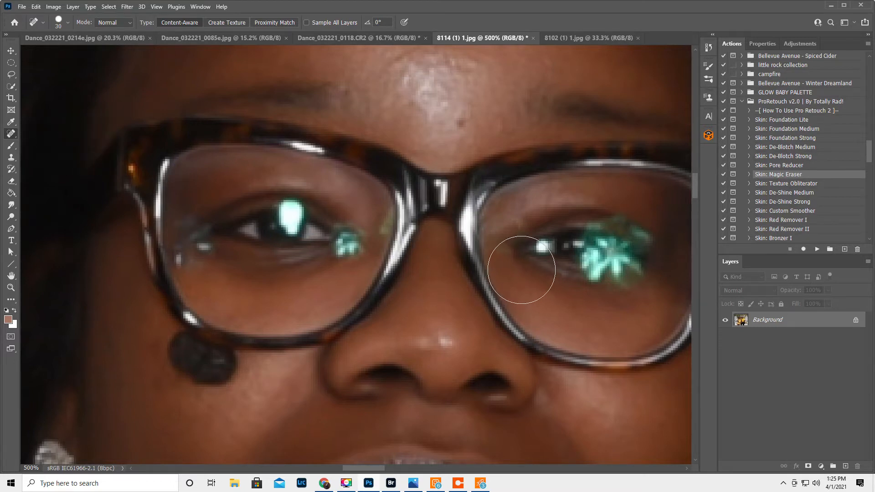
pyautogui.press('[')
pyautogui.press('[')
pyautogui.press('[')
pyautogui.press('[')
pyautogui.press('[')
pyautogui.press('[')
pyautogui.press('[')
pyautogui.press('[')
pyautogui.press('[')
pyautogui.moveTo(208, 247); pyautogui.dragTo(199, 247)
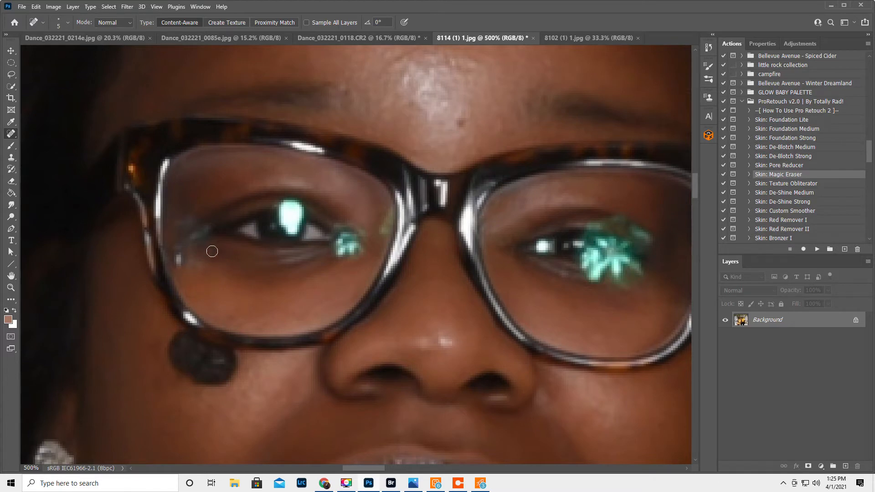
pyautogui.moveTo(180, 262); pyautogui.dragTo(177, 251)
# Spot-heal the small glare mark at that lens's inner edge and the dark spot on the forehead.
pyautogui.click(386, 216)
pyautogui.click(462, 123)
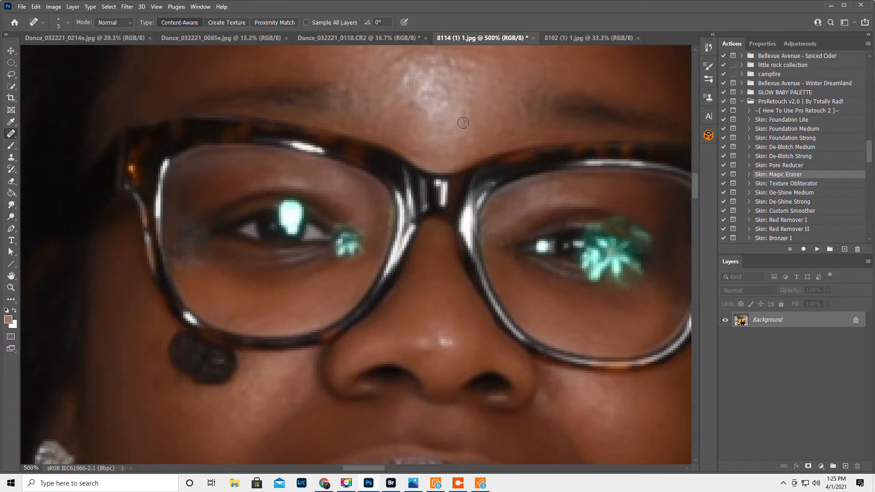
pyautogui.moveTo(460, 117); pyautogui.dragTo(458, 127)
pyautogui.click(191, 249)
pyautogui.hotkey('ctrl', 'z')
# Lasso the glare-free outer part of the iris and surrounding eye, and copy it to a new layer.
pyautogui.click(11, 75)
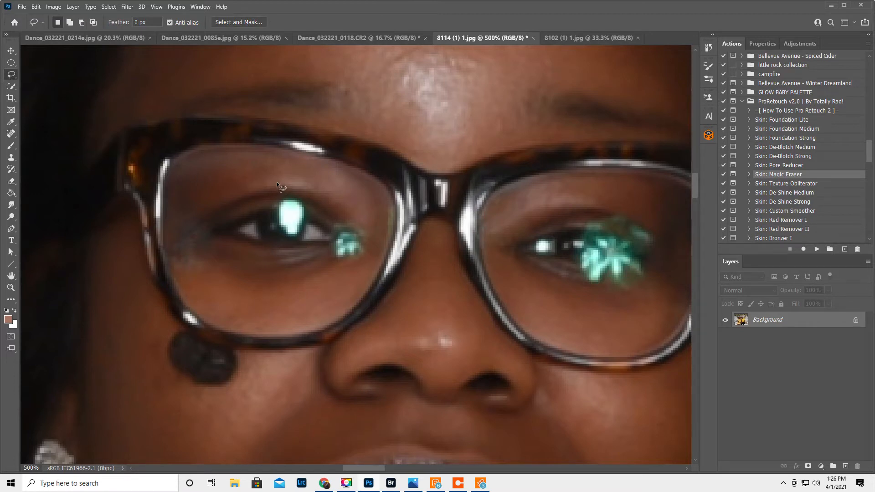
pyautogui.moveTo(276, 220)
pyautogui.mouseDown()
pyautogui.moveTo(274, 257)
pyautogui.moveTo(248, 238)
pyautogui.moveTo(249, 207)
pyautogui.moveTo(276, 181)
pyautogui.mouseUp()
pyautogui.rightClick(260, 226)
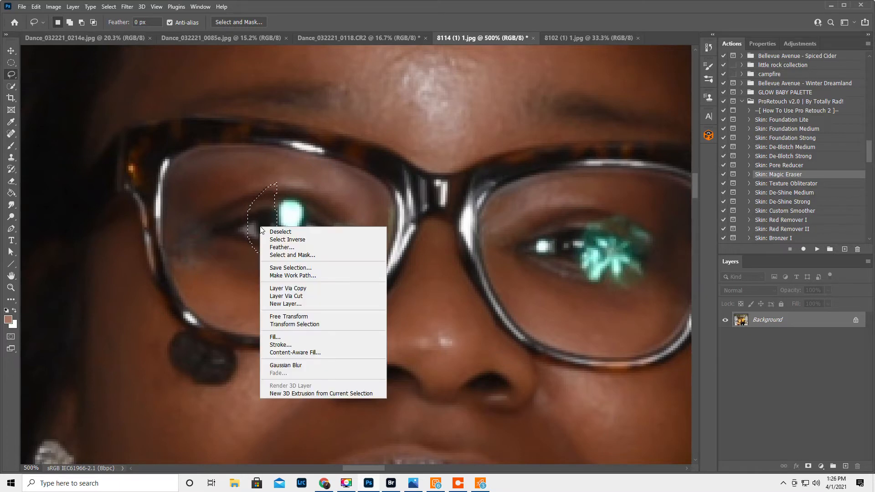
pyautogui.click(282, 288)
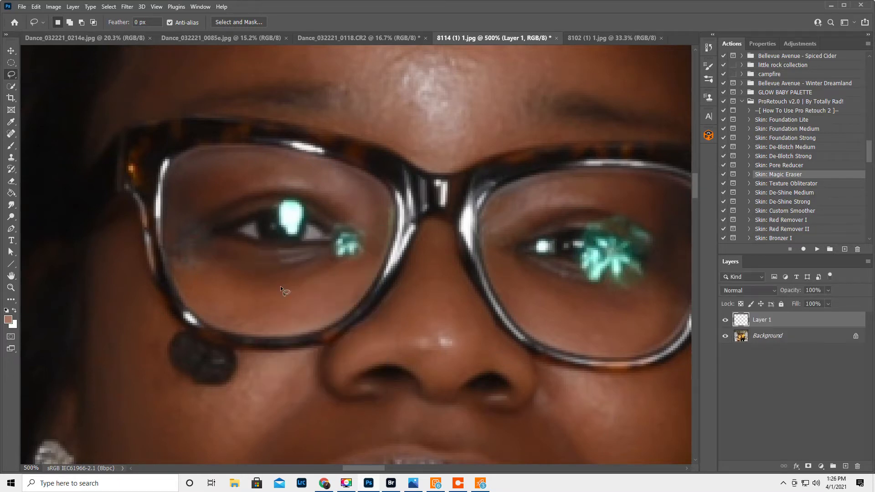
# Flip the copied eye patch horizontally and move it over the bright green glare on the pupil.
pyautogui.click(37, 8)
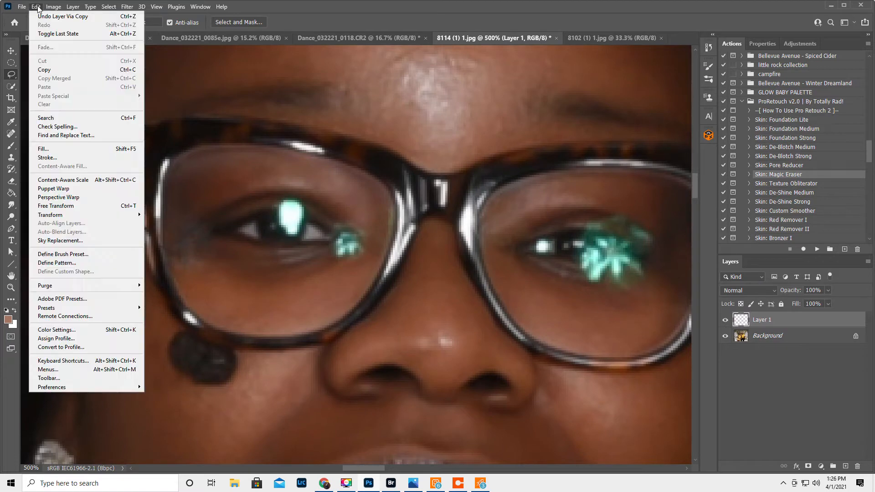
pyautogui.moveTo(51, 217)
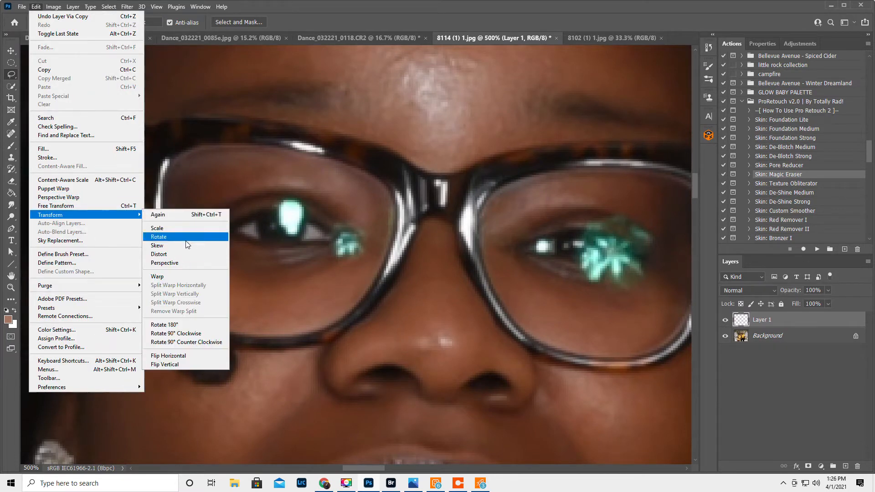
pyautogui.click(186, 357)
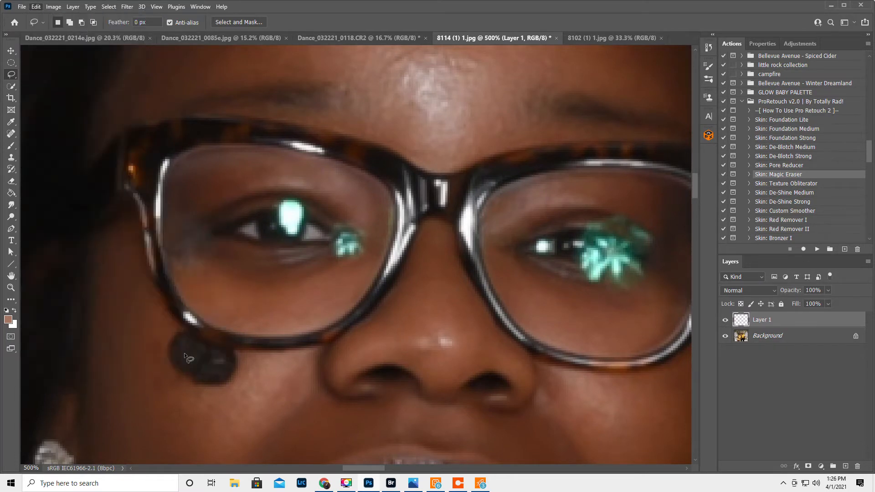
pyautogui.click(11, 51)
pyautogui.moveTo(266, 225); pyautogui.dragTo(284, 225)
# Lower the eye patch layer to 70% opacity, widen the patch over the remaining glare, and restore the opacity to 100%.
pyautogui.moveTo(790, 294)
pyautogui.mouseDown()
pyautogui.moveTo(773, 299)
pyautogui.moveTo(798, 292)
pyautogui.mouseUp()
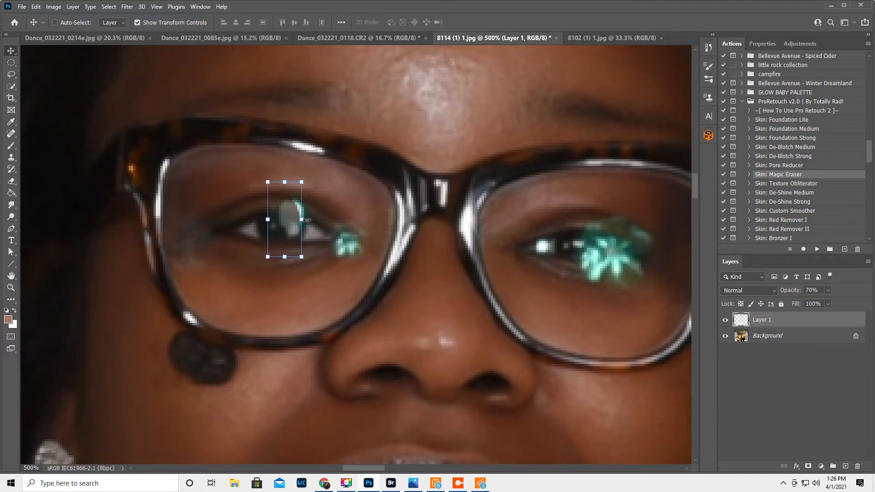
pyautogui.moveTo(301, 219)
pyautogui.mouseDown()
pyautogui.moveTo(317, 222)
pyautogui.moveTo(309, 219)
pyautogui.mouseUp()
pyautogui.press('Return')
pyautogui.moveTo(787, 291); pyautogui.dragTo(871, 301)
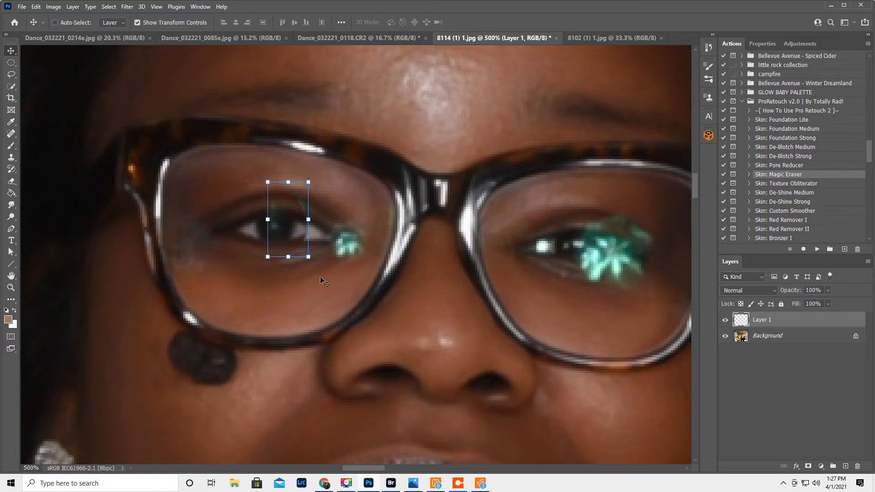
# Compare the eye with and without the patch, and stretch the patch farther toward the inner eye corner.
pyautogui.click(725, 320)
pyautogui.click(725, 320)
pyautogui.click(725, 320)
pyautogui.click(725, 320)
pyautogui.moveTo(309, 220); pyautogui.dragTo(317, 224)
pyautogui.press('Return')
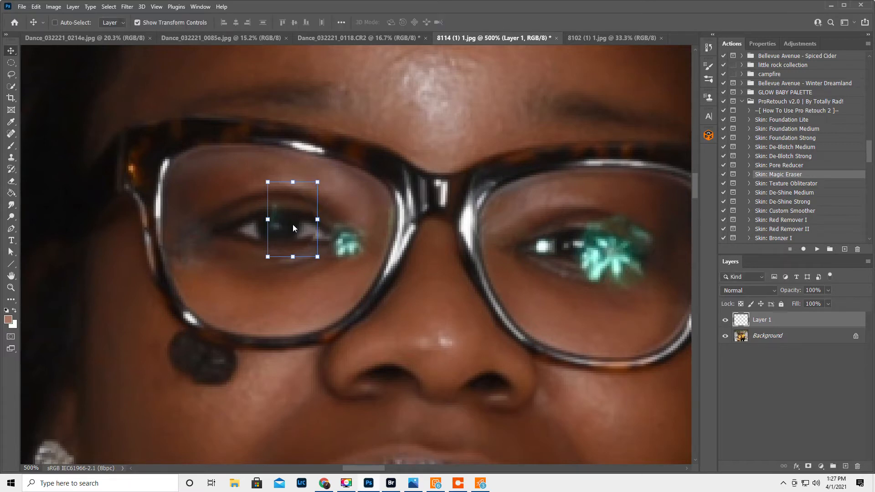
# Widen the eye patch by about 109% to match the eye's shape and rotate it slightly clockwise.
pyautogui.click(725, 322)
pyautogui.click(725, 322)
pyautogui.click(725, 321)
pyautogui.click(725, 321)
pyautogui.click(725, 322)
pyautogui.click(725, 322)
pyautogui.moveTo(318, 219); pyautogui.dragTo(323, 221)
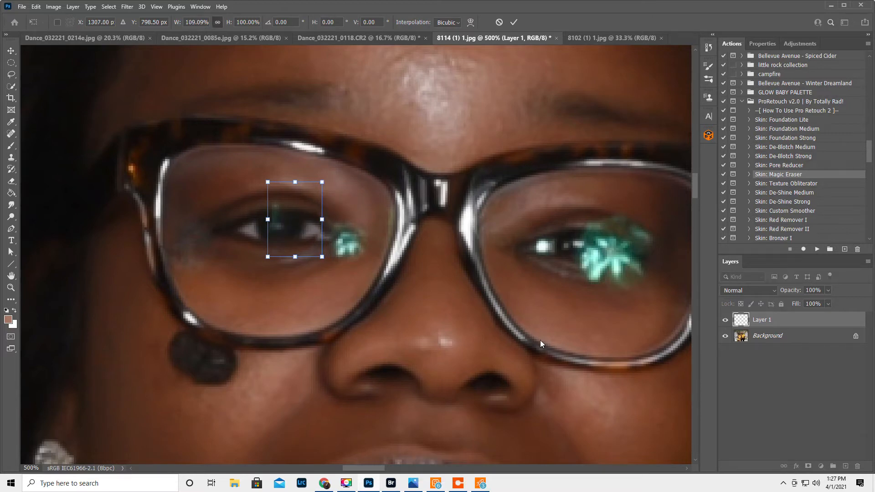
pyautogui.press('Return')
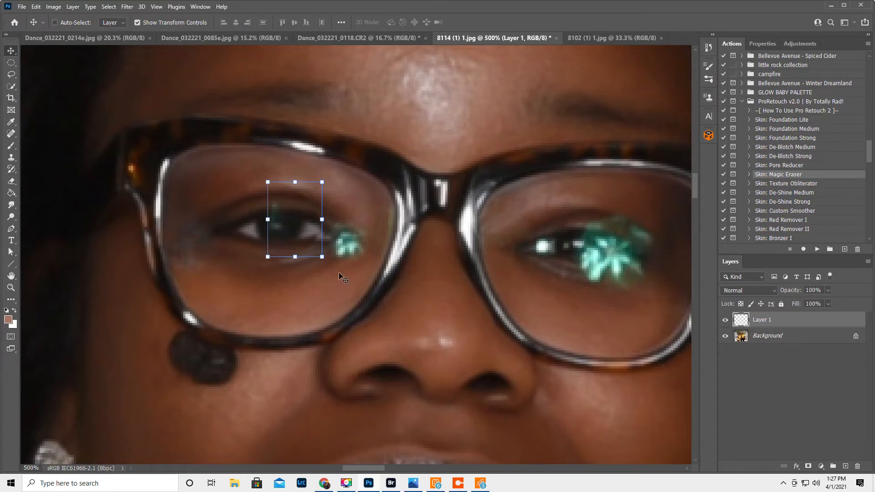
pyautogui.moveTo(327, 269); pyautogui.dragTo(324, 270)
pyautogui.press('Return')
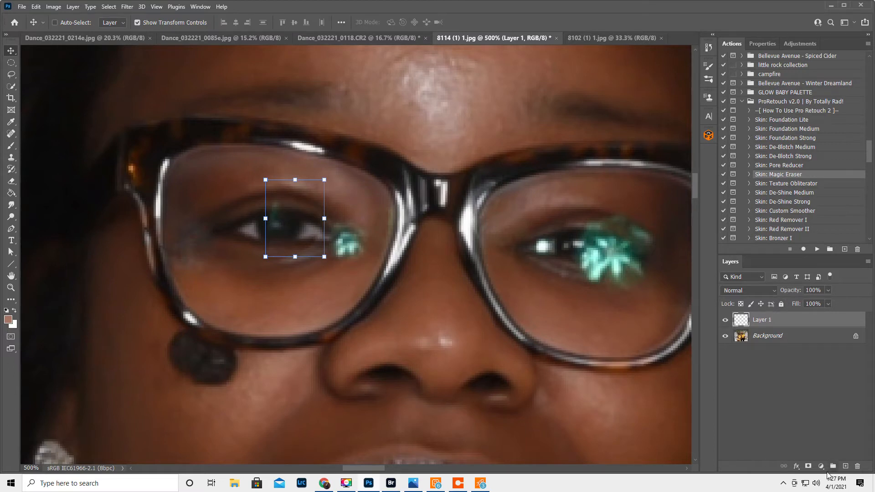
# Add a layer mask to the eye patch layer and set the Brush to size 8 at 100% opacity.
pyautogui.click(808, 466)
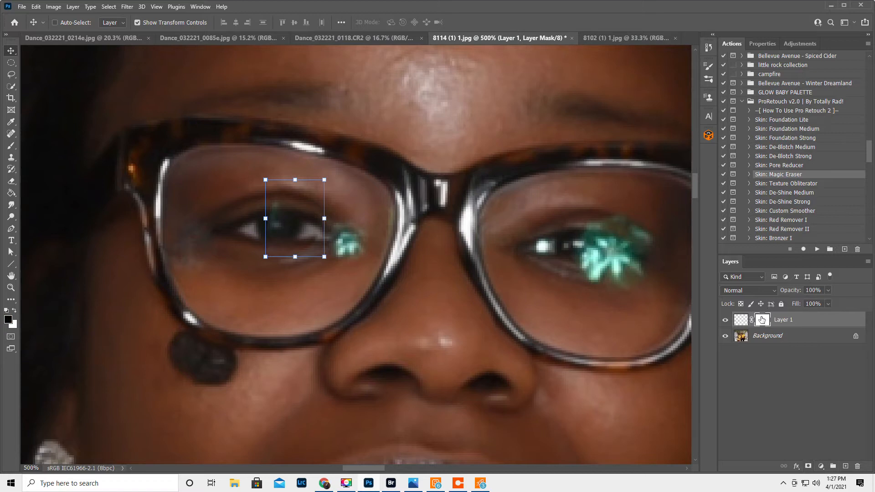
pyautogui.click(11, 146)
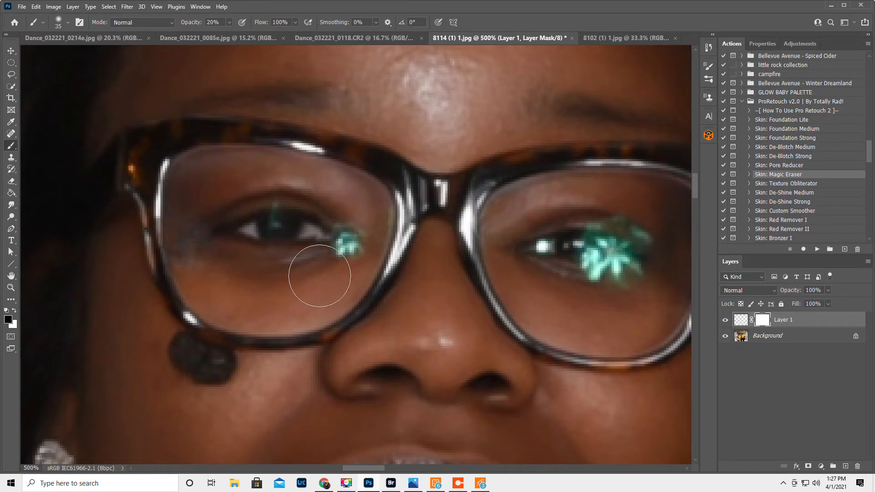
pyautogui.press('[')
pyautogui.press('[')
pyautogui.press('[')
pyautogui.press('[')
pyautogui.press('[')
pyautogui.press('0')
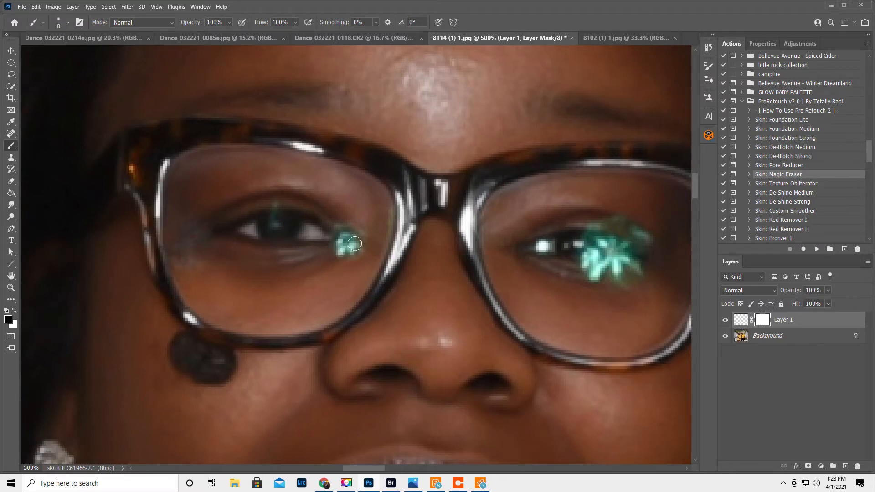
# Try to paint away the leftover green tint above the pupil on the eye patch's layer mask.
pyautogui.click(726, 320)
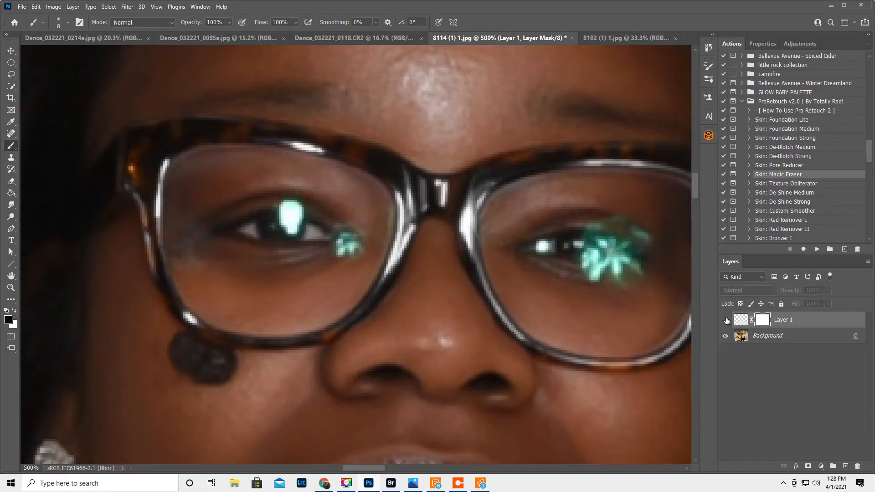
pyautogui.click(726, 320)
pyautogui.click(726, 320)
pyautogui.click(726, 320)
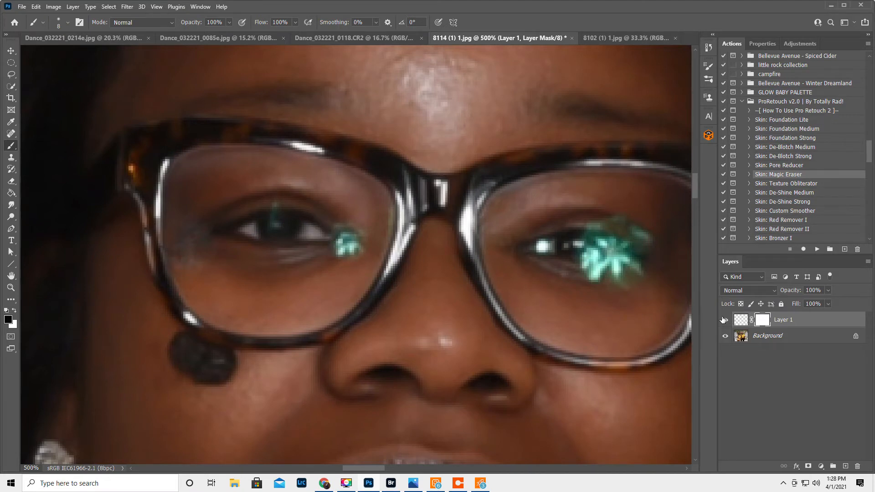
pyautogui.click(726, 320)
pyautogui.click(726, 320)
pyautogui.moveTo(273, 230); pyautogui.dragTo(275, 205)
pyautogui.press('x')
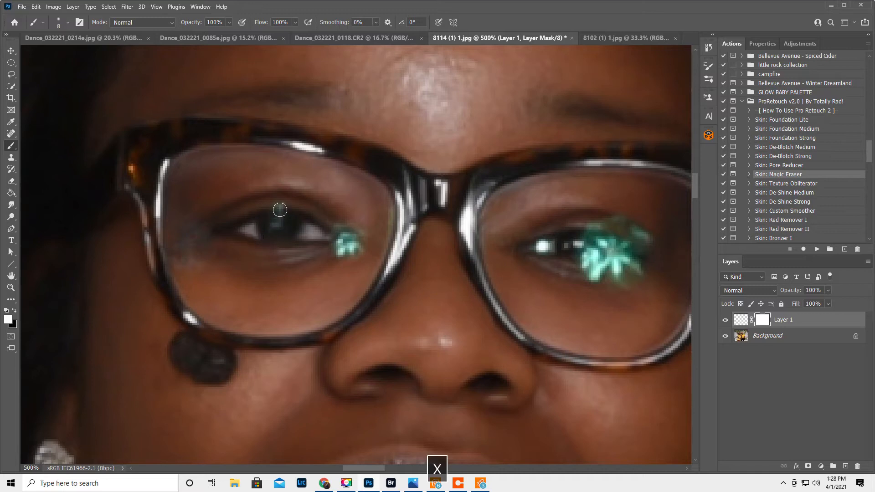
pyautogui.click(282, 207)
pyautogui.moveTo(281, 206)
pyautogui.mouseDown()
pyautogui.moveTo(279, 226)
pyautogui.moveTo(276, 212)
pyautogui.mouseUp()
pyautogui.hotkey('ctrl', 'z')
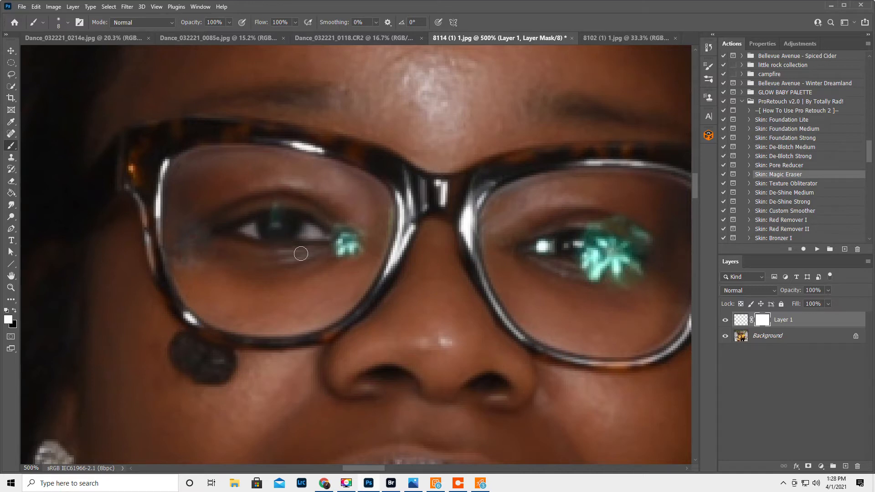
# Compare the retouched eye with the patch layer hidden and shown.
pyautogui.click(724, 319)
pyautogui.click(724, 320)
pyautogui.click(725, 319)
pyautogui.click(724, 319)
pyautogui.press('x')
pyautogui.click(725, 320)
pyautogui.click(725, 320)
pyautogui.click(725, 321)
pyautogui.click(725, 320)
# Widen the masked eye patch to 103.85% toward the inner eye corner and apply the transform.
pyautogui.click(11, 51)
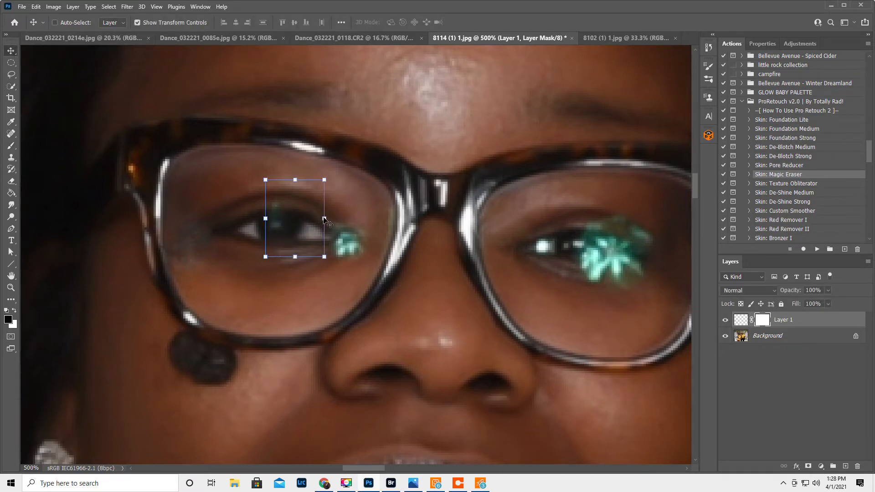
pyautogui.moveTo(324, 219); pyautogui.dragTo(327, 219)
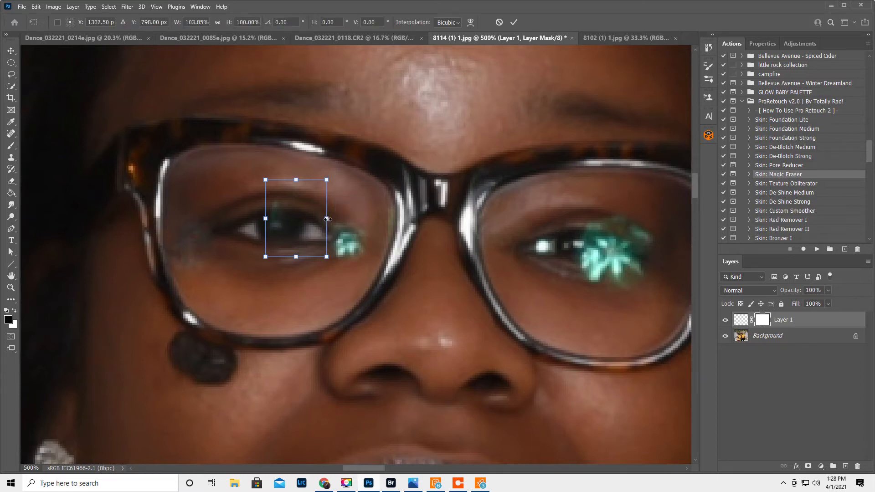
pyautogui.click(514, 23)
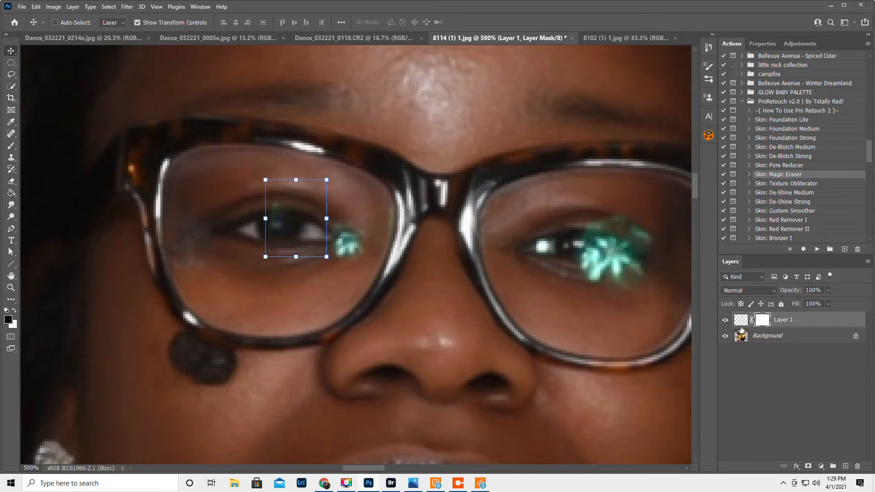
# Compare the retouched eye with the eye patch layer hidden and shown.
pyautogui.click(740, 320)
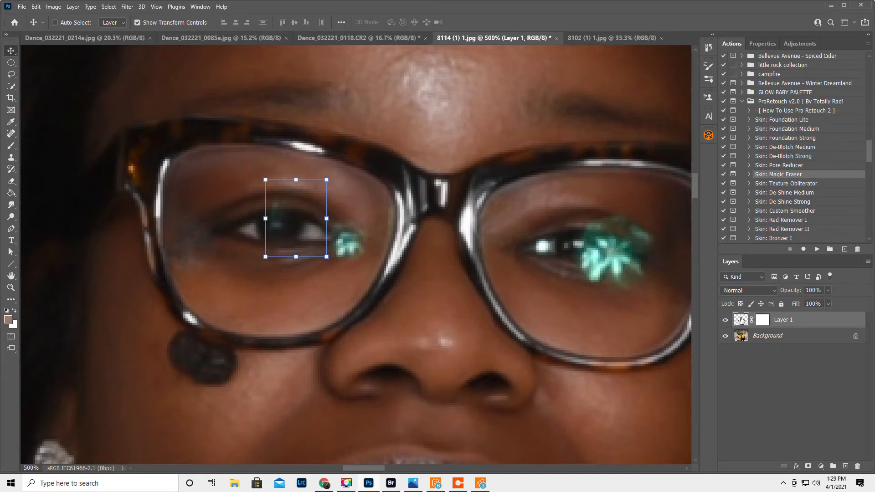
pyautogui.click(12, 146)
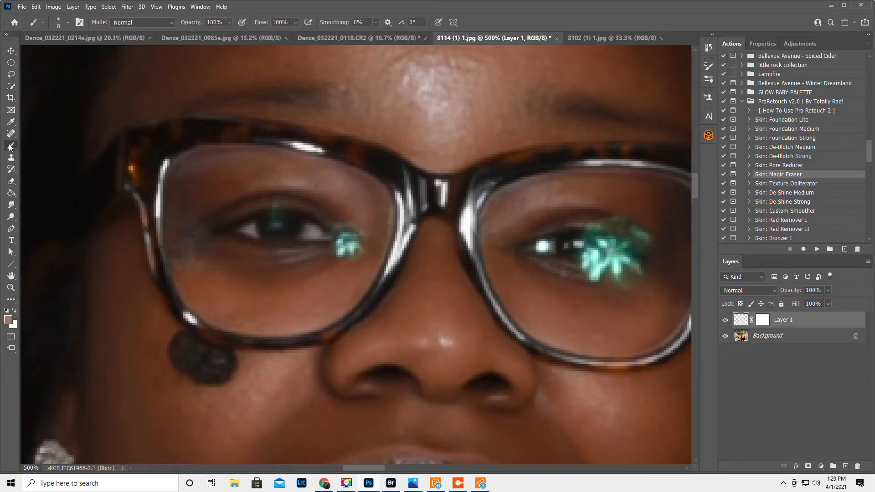
pyautogui.click(725, 320)
pyautogui.click(725, 320)
pyautogui.click(725, 320)
pyautogui.click(725, 320)
# Try to paint black on the eye patch's layer mask beside the pupil, and undo the strokes.
pyautogui.press('d')
pyautogui.press('x')
pyautogui.press('x')
pyautogui.hotkey('ctrl', 'z')
pyautogui.click(762, 322)
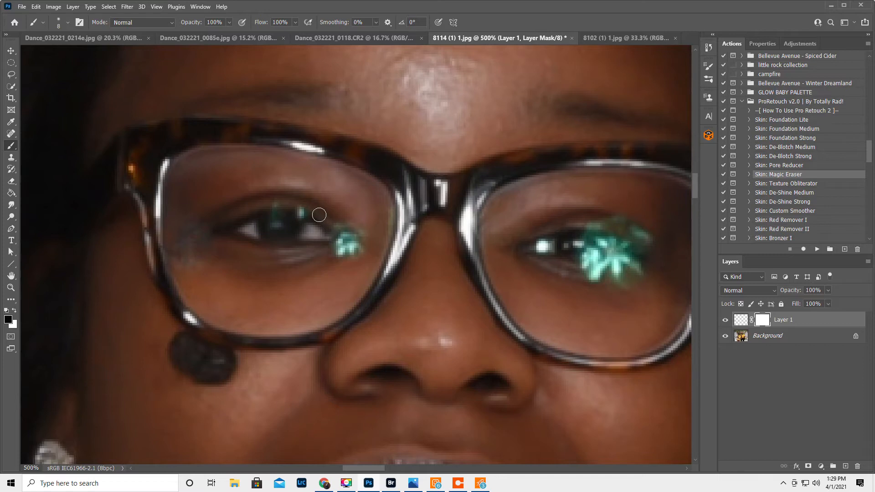
pyautogui.hotkey('ctrl', 'z')
pyautogui.press('x')
# Touch up the eye patch's layer mask beside the pupil and at the inner eye corner, and flatten the image.
pyautogui.click(724, 322)
pyautogui.click(724, 322)
pyautogui.press('x')
pyautogui.click(305, 213)
pyautogui.click(337, 237)
pyautogui.press('x')
pyautogui.click(303, 213)
pyautogui.click(868, 262)
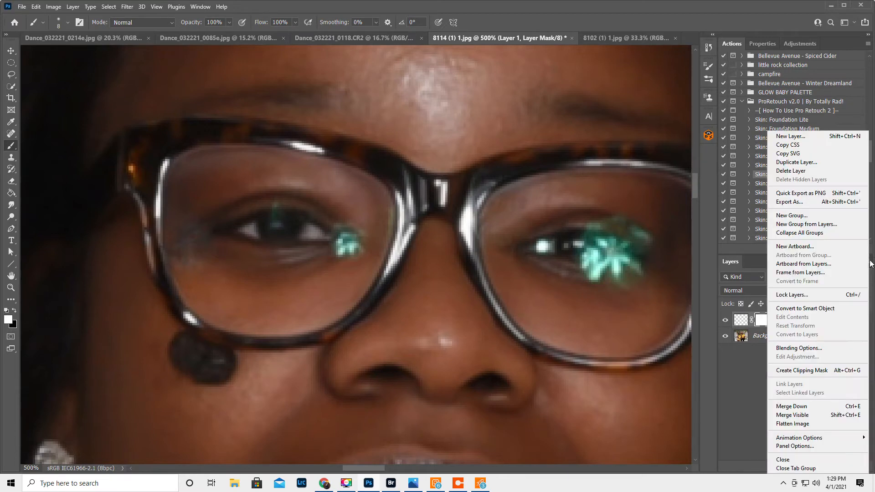
pyautogui.click(821, 425)
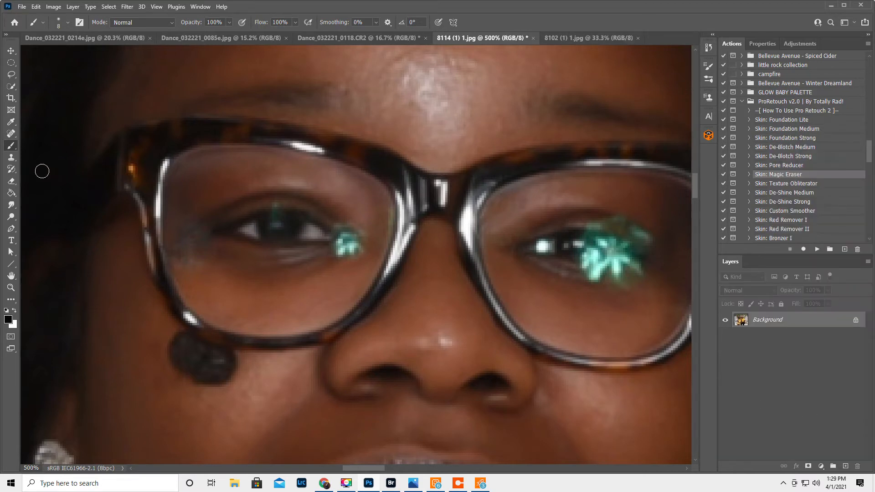
# Use the Clone Stamp at size 7 to cover the green tint above the pupil with nearby dark iris pixels.
pyautogui.click(11, 158)
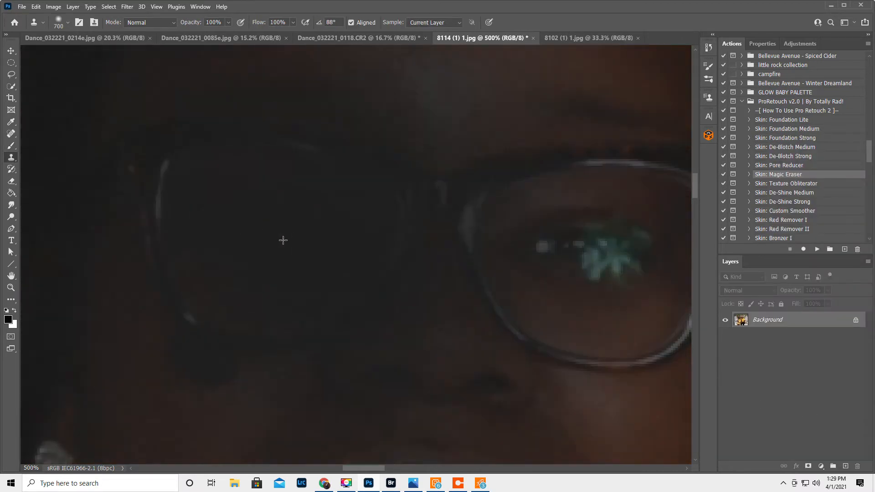
pyautogui.press('[')
pyautogui.press('[')
pyautogui.press('[')
pyautogui.press('[')
pyautogui.press('[')
pyautogui.press('[')
pyautogui.press('[')
pyautogui.press('[')
pyautogui.press('[')
pyautogui.press('[')
pyautogui.press('[')
pyautogui.press('[')
pyautogui.press('[')
pyautogui.press('[')
pyautogui.press('[')
pyautogui.press('[')
pyautogui.press('[')
pyautogui.press('[')
pyautogui.press('[')
pyautogui.press('[')
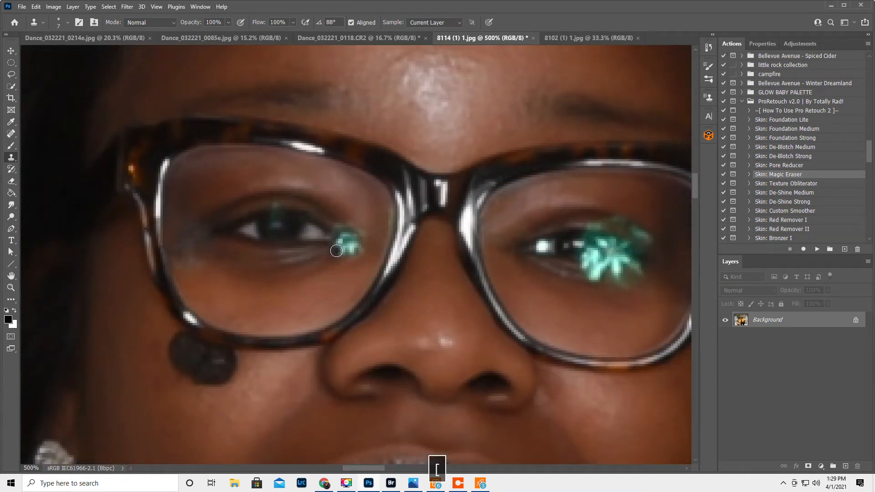
pyautogui.keyDown('alt'); pyautogui.click(285, 209); pyautogui.keyUp('alt')
pyautogui.click(276, 209)
pyautogui.keyDown('alt'); pyautogui.click(318, 222); pyautogui.keyUp('alt')
# Lower the Clone Stamp opacity to 43% and clone clean skin over the bluish smudge beside the outer eye corner.
pyautogui.moveTo(192, 23); pyautogui.dragTo(166, 30)
pyautogui.press(']')
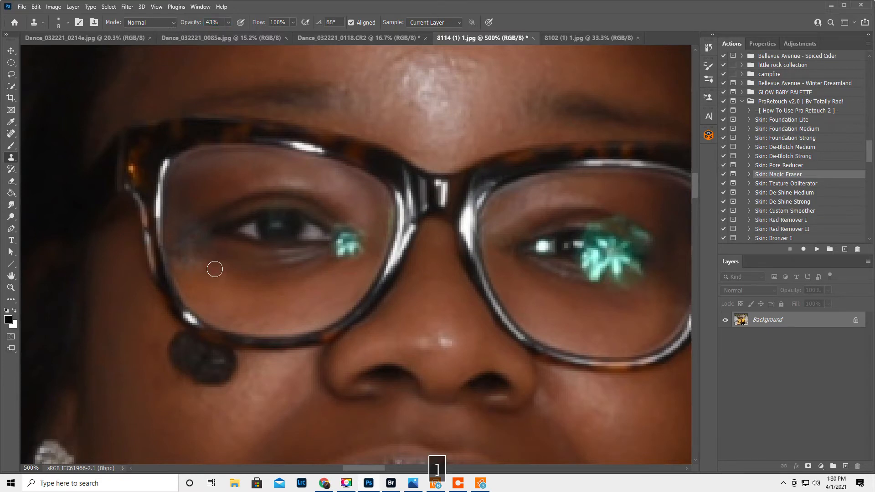
pyautogui.keyDown('alt'); pyautogui.click(215, 263); pyautogui.keyUp('alt')
pyautogui.moveTo(201, 261)
pyautogui.mouseDown()
pyautogui.moveTo(183, 267)
pyautogui.moveTo(184, 244)
pyautogui.mouseUp()
pyautogui.keyDown('alt'); pyautogui.click(204, 195); pyautogui.keyUp('alt')
pyautogui.moveTo(195, 209)
pyautogui.mouseDown()
pyautogui.moveTo(181, 226)
pyautogui.moveTo(204, 240)
pyautogui.moveTo(190, 239)
pyautogui.mouseUp()
pyautogui.keyDown('alt'); pyautogui.click(223, 246); pyautogui.keyUp('alt')
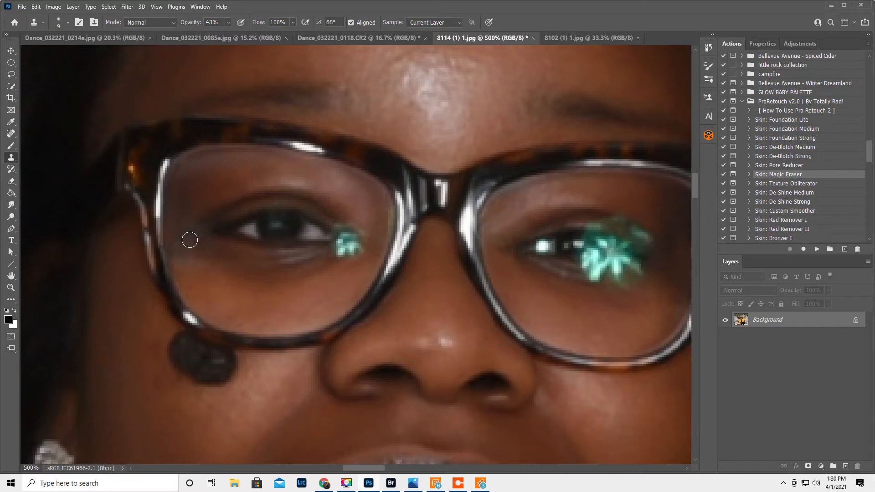
pyautogui.keyDown('alt'); pyautogui.click(218, 211); pyautogui.keyUp('alt')
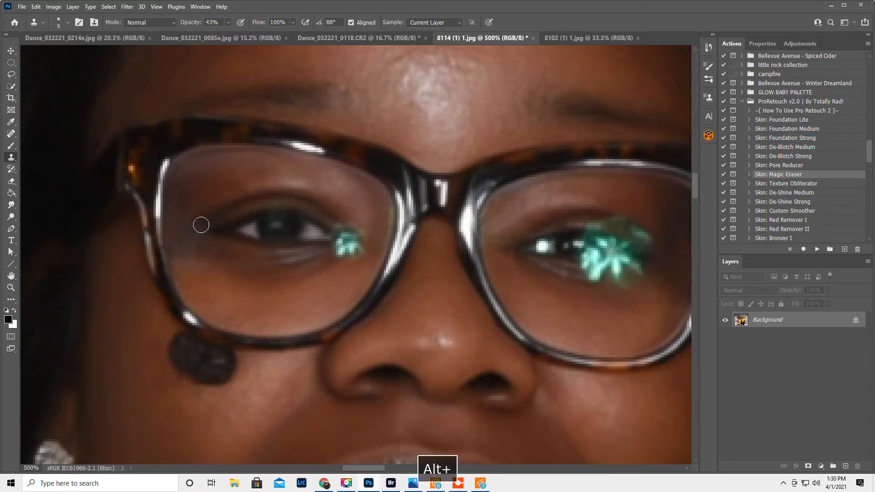
pyautogui.moveTo(194, 231); pyautogui.dragTo(178, 244)
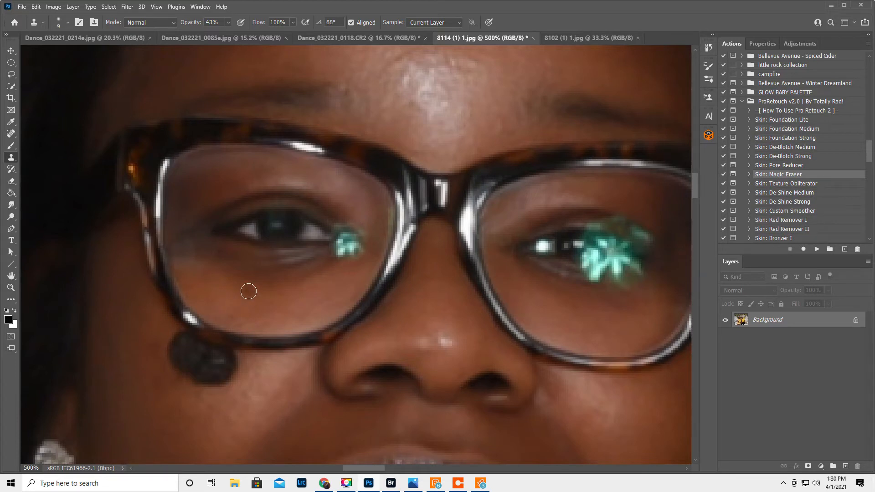
# Duplicate the background layer and clone skin over the lower edge of the green glare at the inner eye corner.
pyautogui.moveTo(336, 247)
pyautogui.mouseDown()
pyautogui.moveTo(352, 239)
pyautogui.moveTo(336, 237)
pyautogui.moveTo(349, 237)
pyautogui.moveTo(351, 249)
pyautogui.mouseUp()
pyautogui.hotkey('ctrl', 'j')
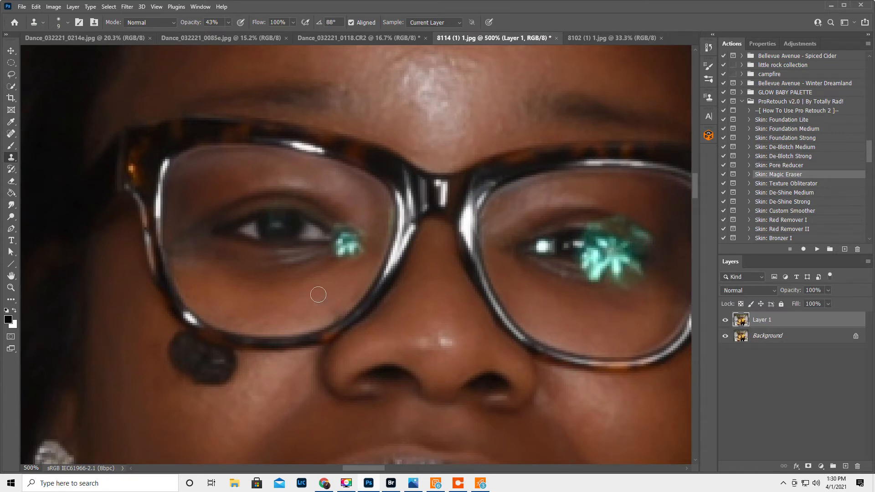
pyautogui.keyDown('alt'); pyautogui.click(322, 269); pyautogui.keyUp('alt')
pyautogui.moveTo(337, 259)
pyautogui.mouseDown()
pyautogui.moveTo(357, 251)
pyautogui.moveTo(332, 248)
pyautogui.mouseUp()
# Clone skin over the remaining green glare at the inner eye corner at 100% opacity, and flatten the image.
pyautogui.moveTo(212, 25); pyautogui.dragTo(318, 36)
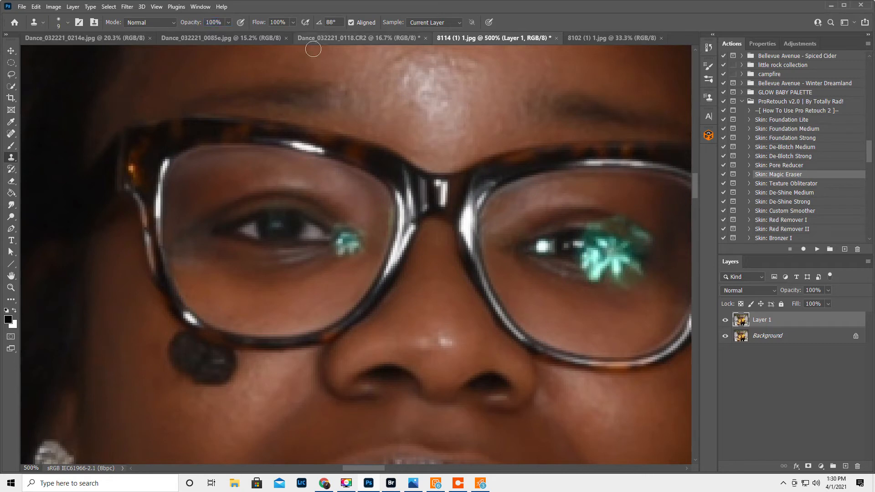
pyautogui.keyDown('alt'); pyautogui.click(327, 267); pyautogui.keyUp('alt')
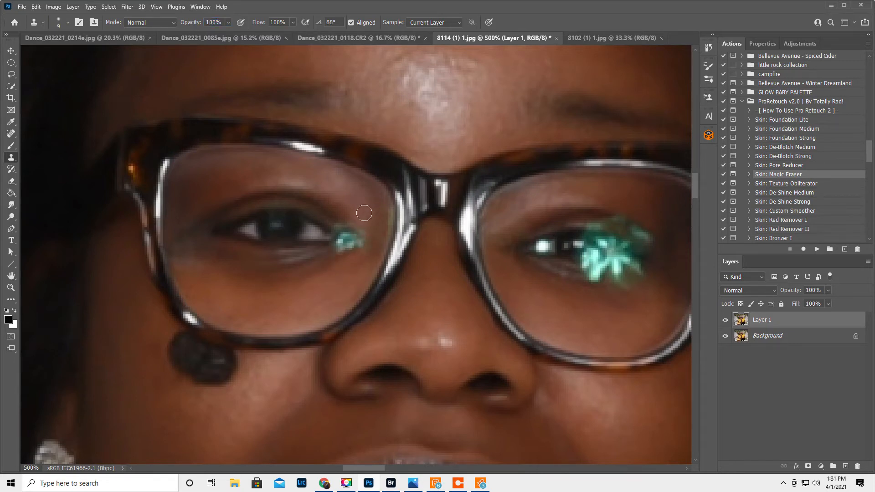
pyautogui.keyDown('alt'); pyautogui.click(359, 217); pyautogui.keyUp('alt')
pyautogui.moveTo(360, 226)
pyautogui.mouseDown()
pyautogui.moveTo(359, 244)
pyautogui.moveTo(355, 236)
pyautogui.moveTo(341, 246)
pyautogui.mouseUp()
pyautogui.keyDown('alt'); pyautogui.click(358, 257); pyautogui.keyUp('alt')
pyautogui.keyDown('alt'); pyautogui.click(364, 224); pyautogui.keyUp('alt')
pyautogui.keyDown('alt'); pyautogui.click(319, 254); pyautogui.keyUp('alt')
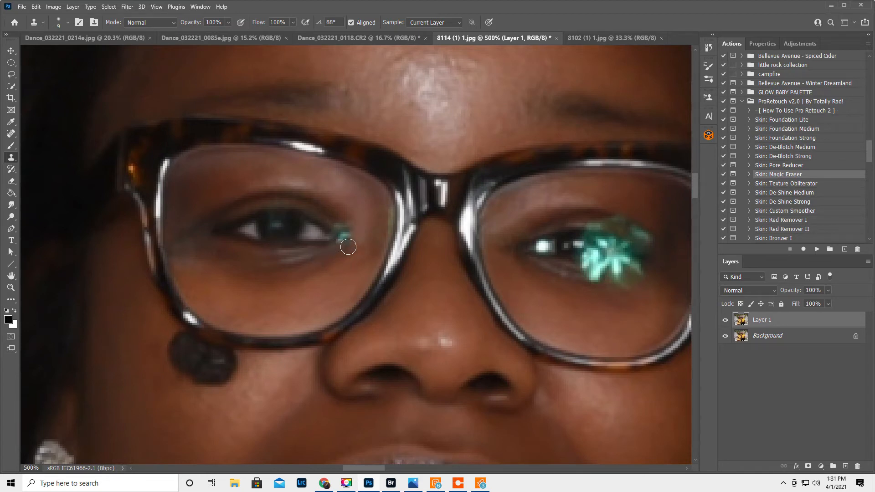
pyautogui.keyDown('alt'); pyautogui.click(334, 219); pyautogui.keyUp('alt')
pyautogui.moveTo(340, 224); pyautogui.dragTo(349, 234)
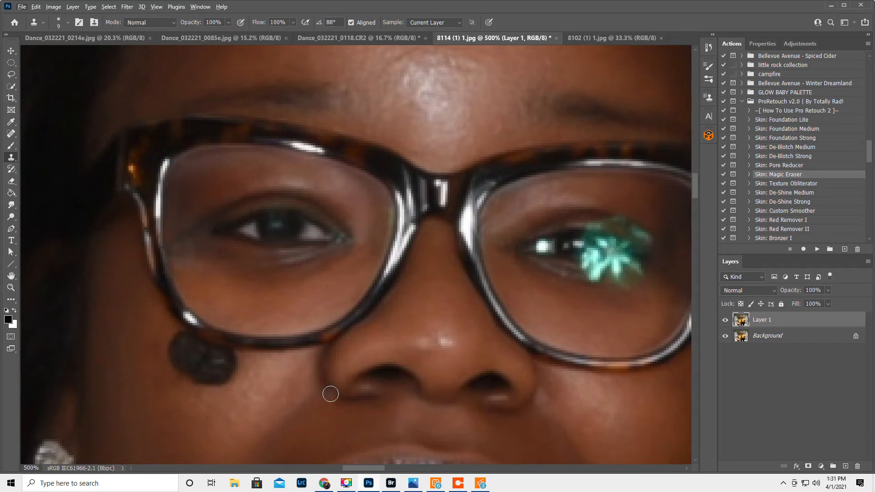
pyautogui.click(868, 262)
pyautogui.click(787, 421)
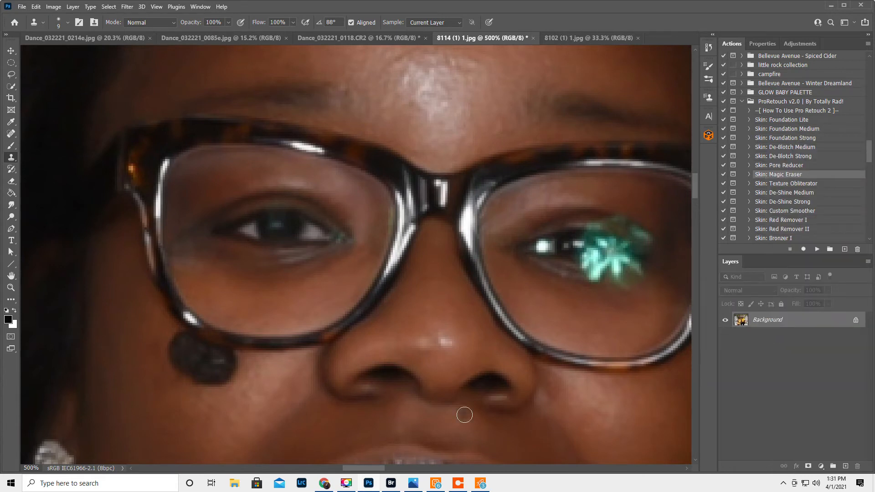
# Lasso the inside of the cleaned lens, including the eye, and copy the selection to a new layer.
pyautogui.moveTo(379, 469); pyautogui.dragTo(384, 469)
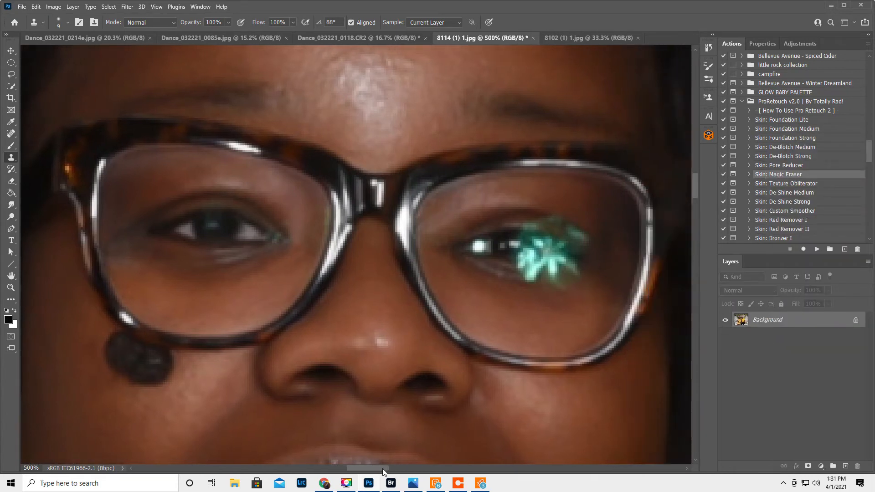
pyautogui.click(11, 74)
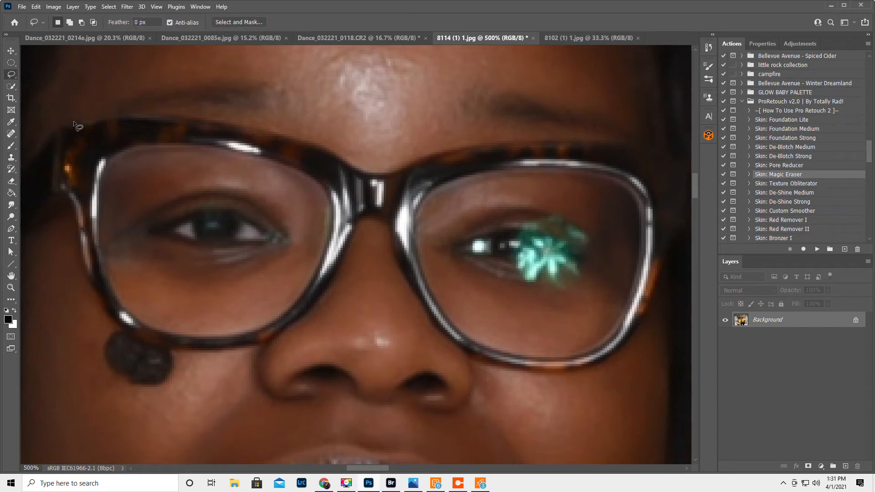
pyautogui.moveTo(261, 166); pyautogui.dragTo(152, 151)
pyautogui.moveTo(130, 312)
pyautogui.mouseDown()
pyautogui.moveTo(162, 334)
pyautogui.moveTo(219, 339)
pyautogui.mouseUp()
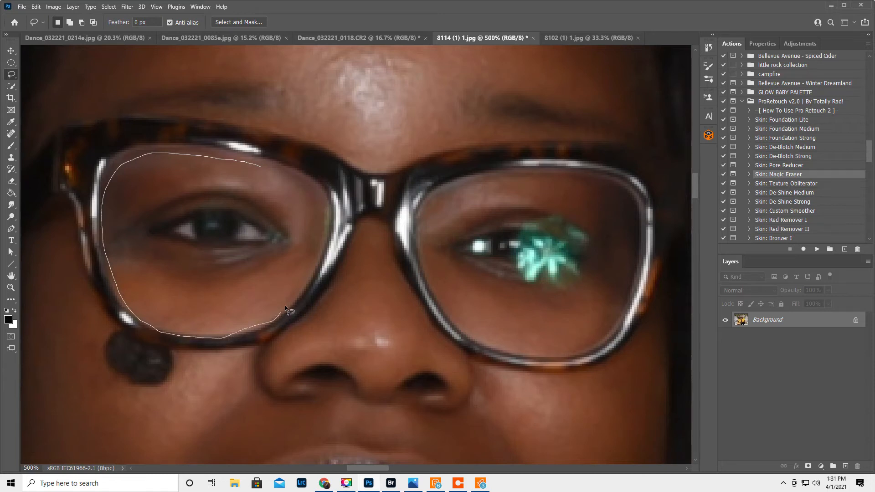
pyautogui.moveTo(312, 182); pyautogui.dragTo(262, 167)
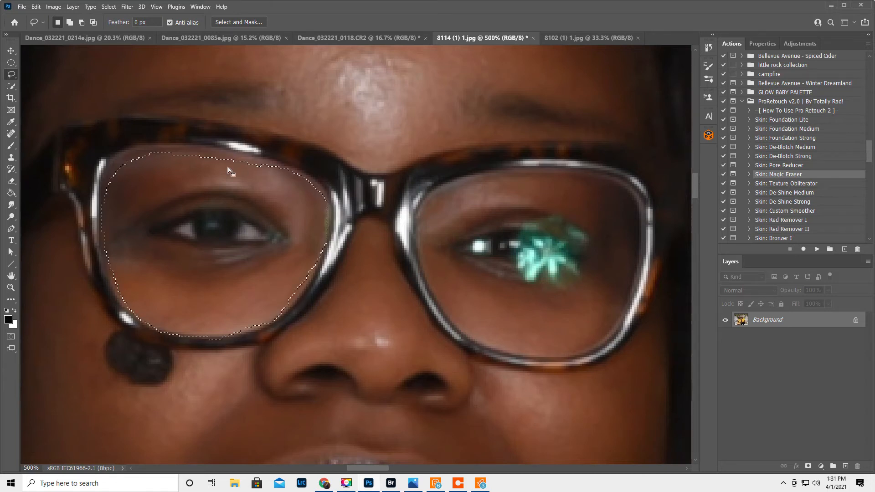
pyautogui.rightClick(219, 219)
pyautogui.click(260, 283)
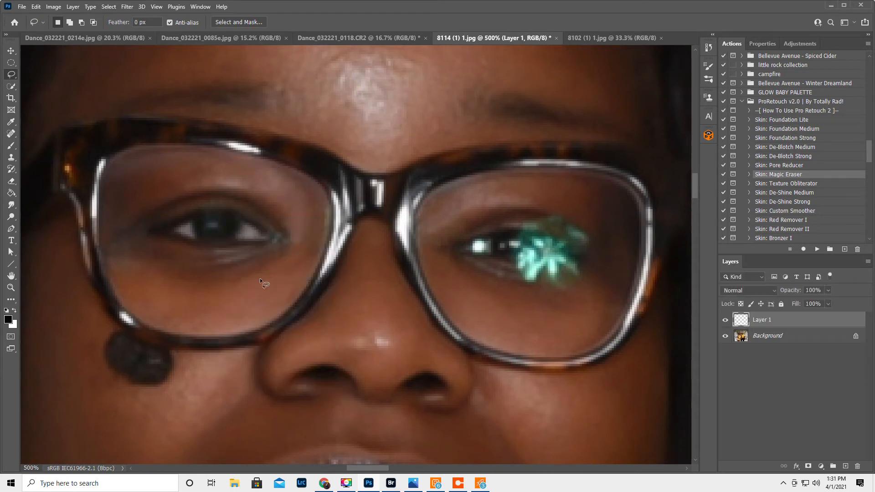
# Flip the copied lens patch horizontally and move it over the glare-covered eye in the other lens.
pyautogui.click(35, 7)
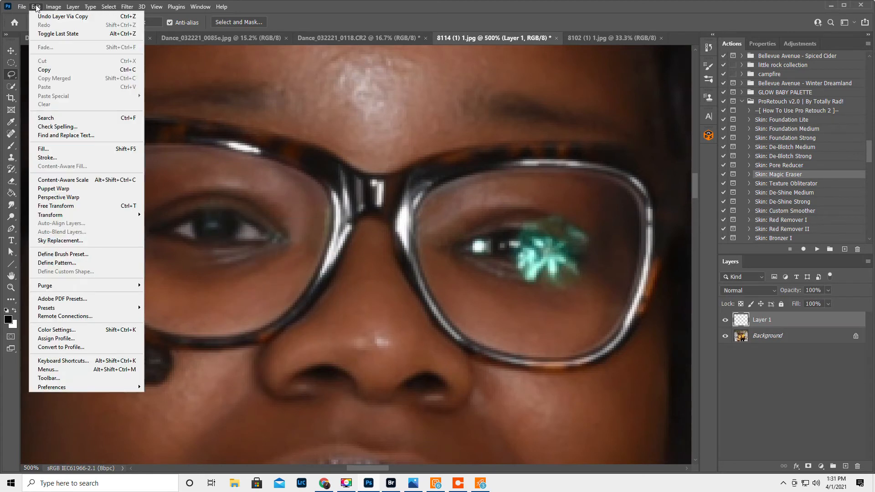
pyautogui.moveTo(75, 215)
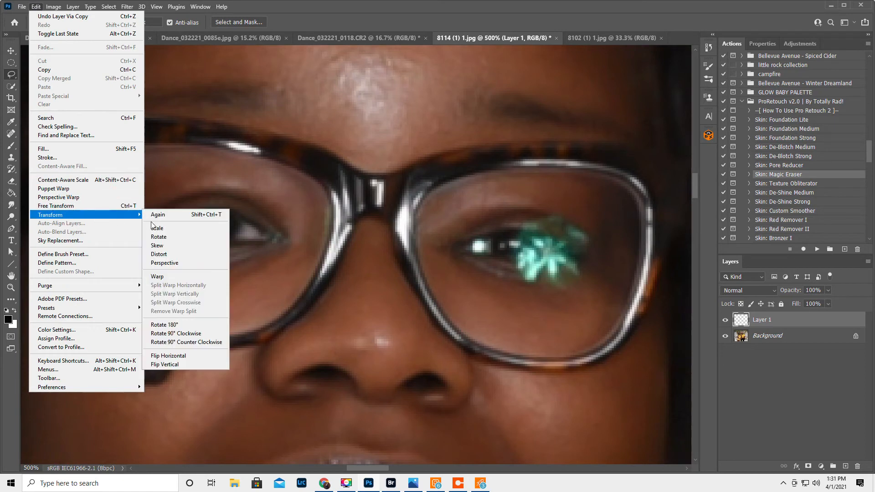
pyautogui.click(185, 354)
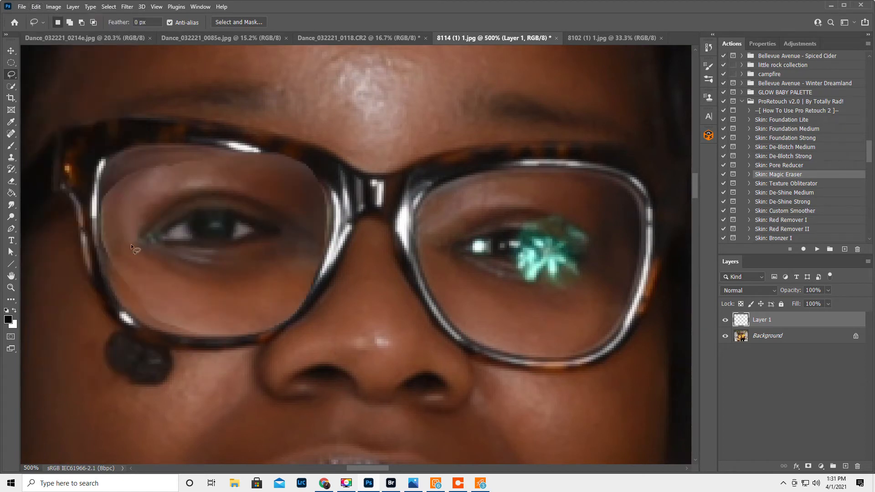
pyautogui.click(11, 51)
pyautogui.moveTo(238, 238); pyautogui.dragTo(555, 259)
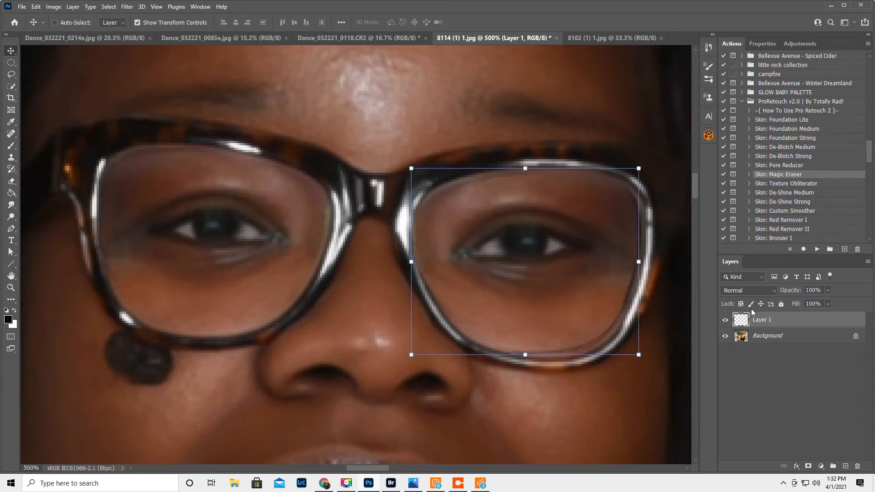
# Align the flipped lens patch at 53% layer opacity by rotating it 5.26 degrees and shifting it, and restore the opacity to 100%.
pyautogui.moveTo(792, 291)
pyautogui.mouseDown()
pyautogui.moveTo(759, 307)
pyautogui.moveTo(805, 296)
pyautogui.mouseUp()
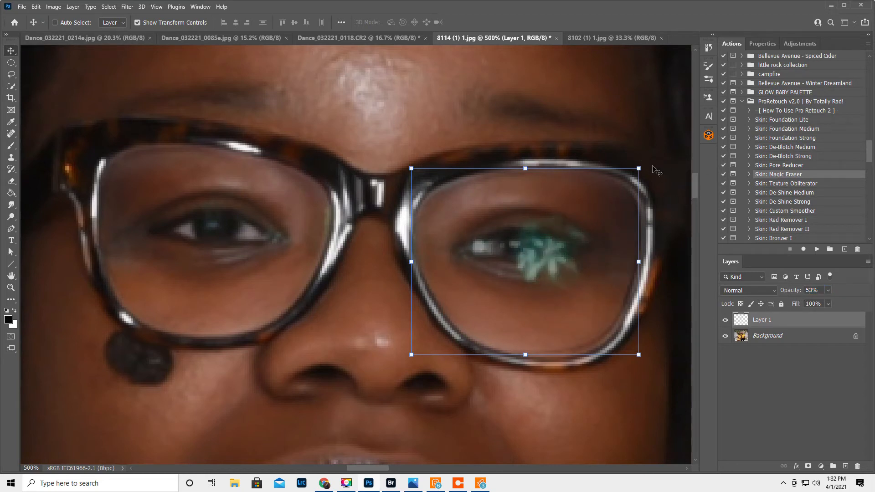
pyautogui.moveTo(646, 163)
pyautogui.mouseDown()
pyautogui.moveTo(652, 183)
pyautogui.moveTo(646, 179)
pyautogui.mouseUp()
pyautogui.moveTo(533, 245)
pyautogui.mouseDown()
pyautogui.moveTo(554, 251)
pyautogui.moveTo(561, 234)
pyautogui.moveTo(534, 245)
pyautogui.moveTo(543, 248)
pyautogui.mouseUp()
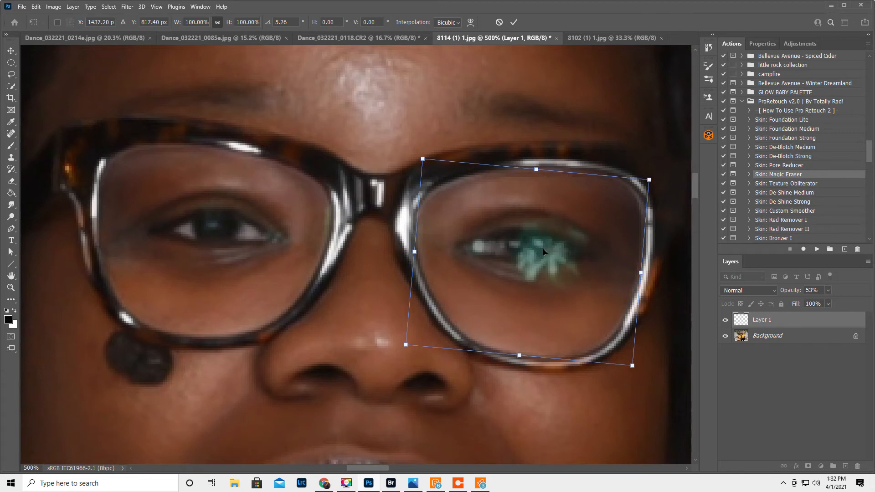
pyautogui.press('Return')
pyautogui.moveTo(793, 291); pyautogui.dragTo(872, 299)
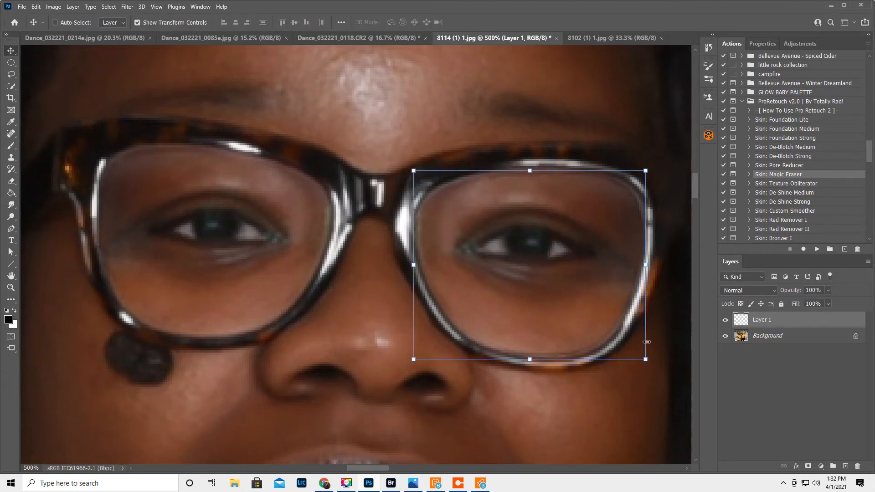
# Rotate the flipped lens patch a further 0.51 degrees and nudge it slightly down within the frame.
pyautogui.click(725, 320)
pyautogui.click(726, 320)
pyautogui.moveTo(655, 373); pyautogui.dragTo(640, 358)
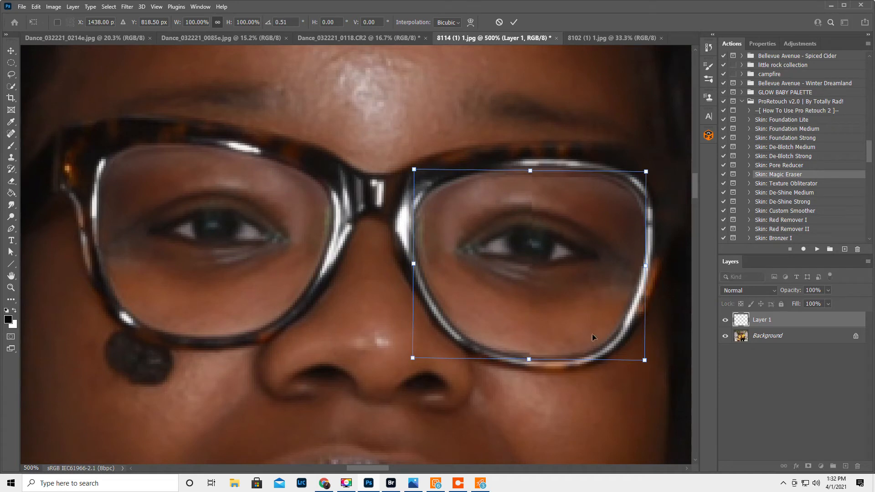
pyautogui.press('Return')
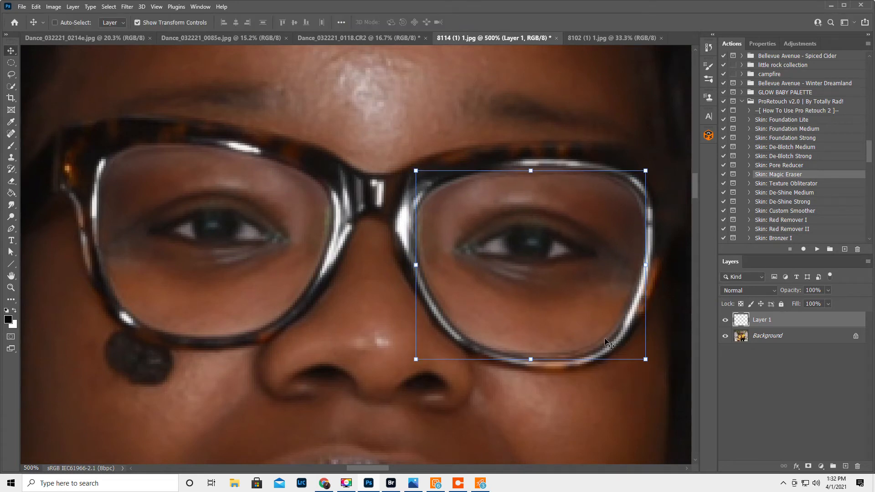
pyautogui.moveTo(566, 329); pyautogui.dragTo(573, 326)
# Compare the second eye with the flipped lens patch hidden and shown.
pyautogui.click(725, 321)
pyautogui.click(726, 321)
pyautogui.click(726, 321)
pyautogui.click(726, 321)
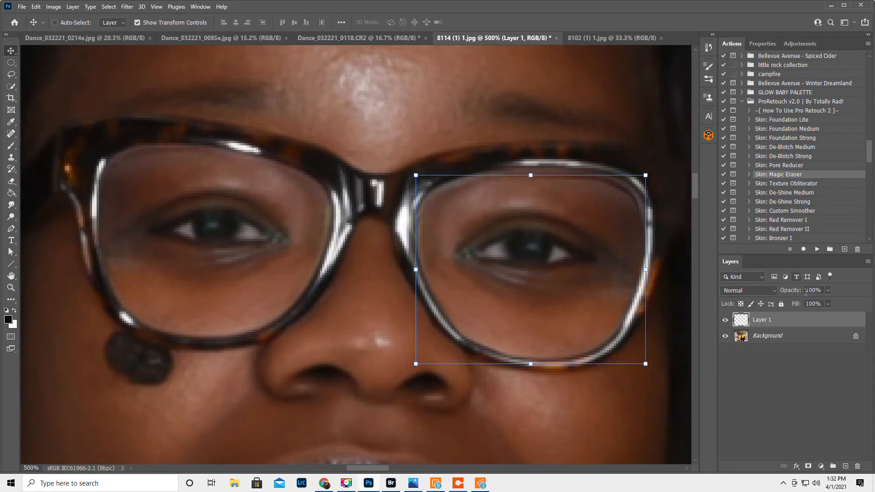
# Add a layer mask to the flipped lens patch and paint its edges black with a soft size 25 brush to blend it into the frame.
pyautogui.click(809, 467)
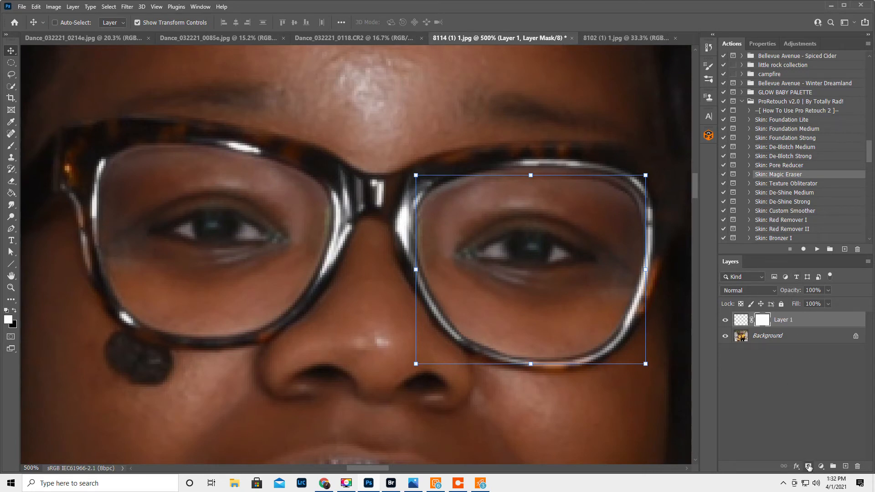
pyautogui.click(11, 146)
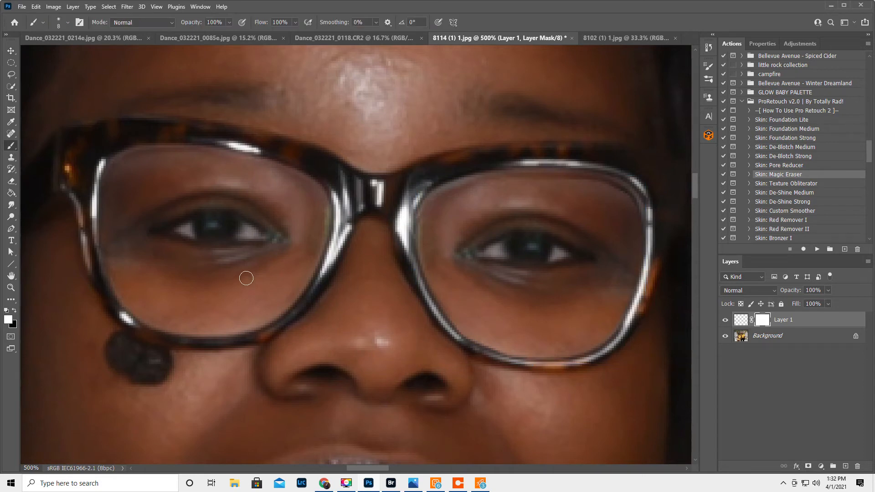
pyautogui.press('x')
pyautogui.rightClick(522, 258)
pyautogui.click(567, 281)
pyautogui.click(523, 3)
pyautogui.press(']')
pyautogui.press(']')
pyautogui.press(']')
pyautogui.press(']')
pyautogui.press(']')
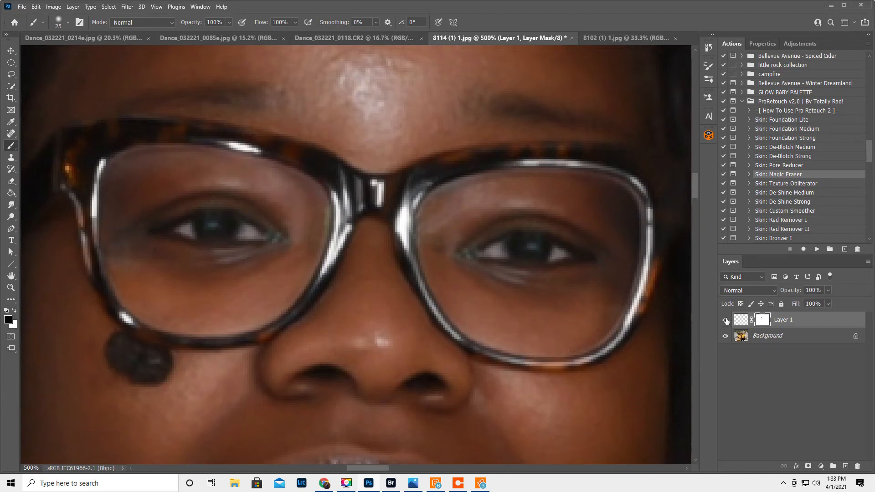
# Compare the portrait with the masked lens patch hidden and shown, and bring up the patch's transform controls.
pyautogui.click(726, 320)
pyautogui.click(725, 321)
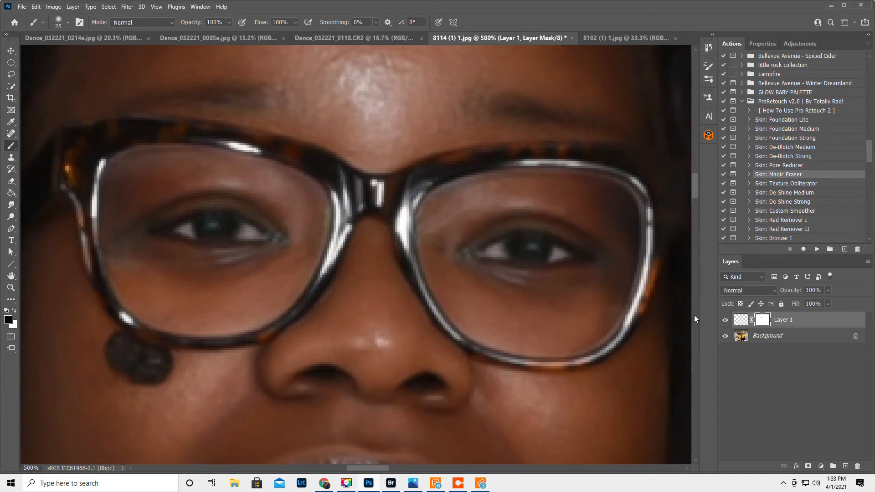
pyautogui.click(12, 51)
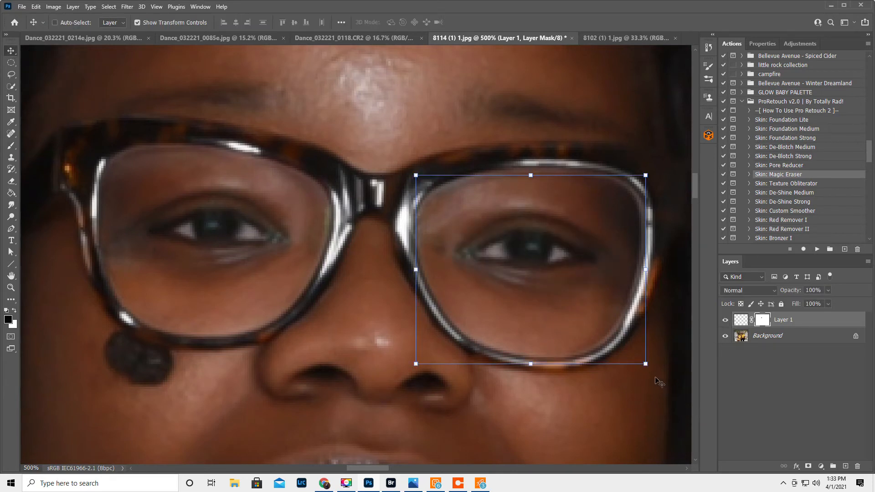
# Move the flipped lens patch slightly toward the nose and up within the second lens.
pyautogui.moveTo(653, 372); pyautogui.dragTo(651, 374)
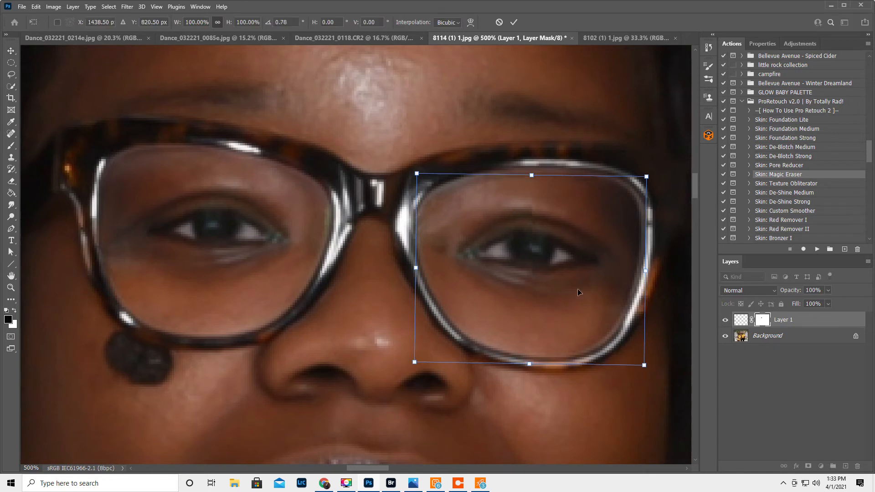
pyautogui.press('Escape')
pyautogui.click(725, 321)
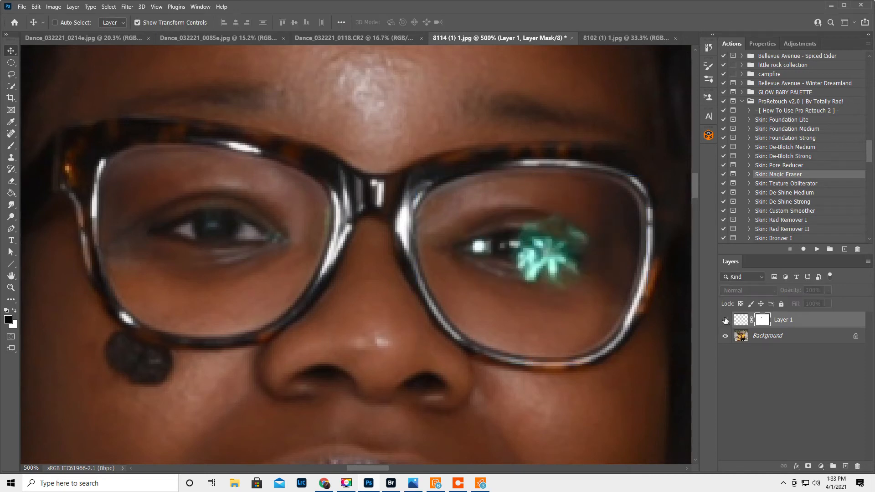
pyautogui.click(725, 321)
pyautogui.moveTo(520, 312); pyautogui.dragTo(502, 302)
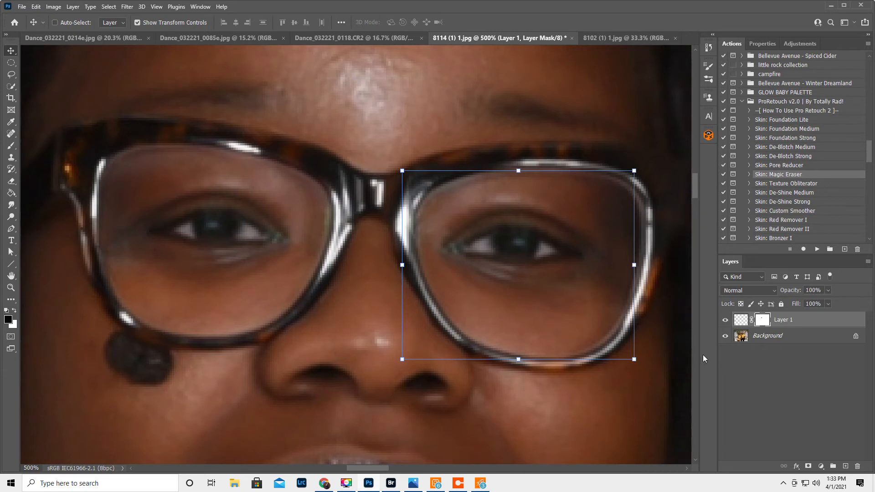
# Compare the portrait with the flipped lens patch hidden and shown, close up, in the whole picture and at 66.7% zoom.
pyautogui.click(725, 320)
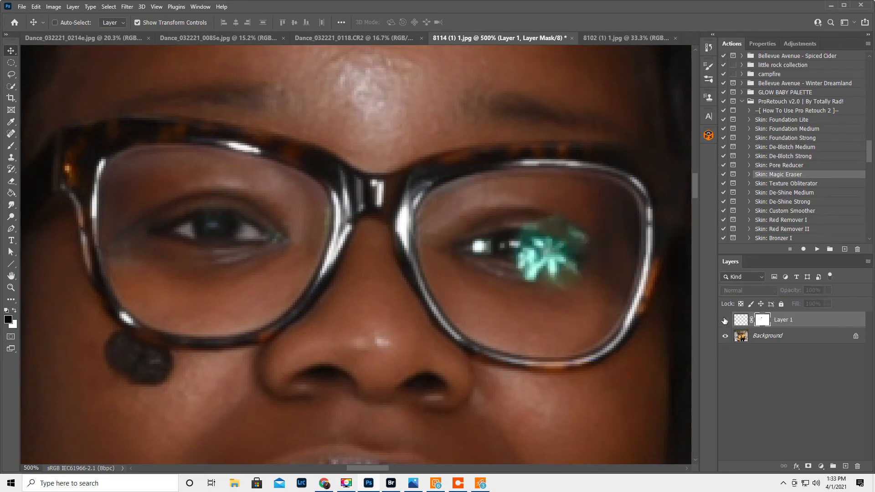
pyautogui.click(725, 320)
pyautogui.click(724, 321)
pyautogui.click(724, 320)
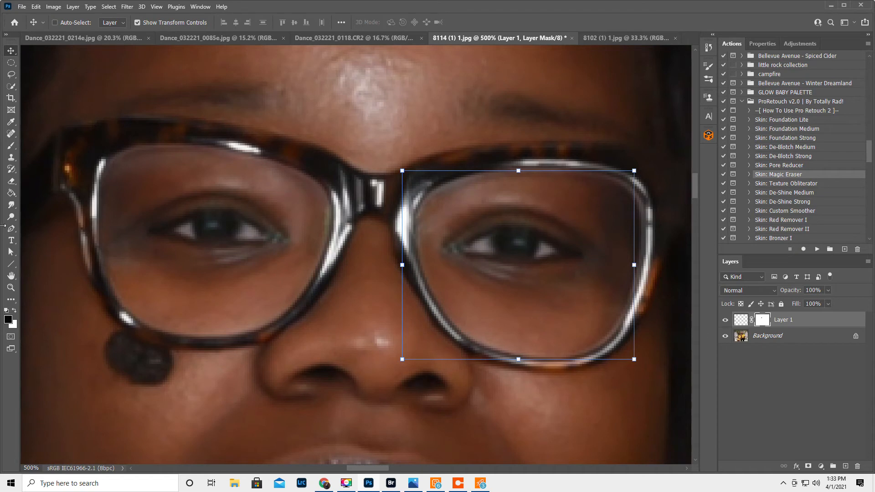
pyautogui.doubleClick(12, 276)
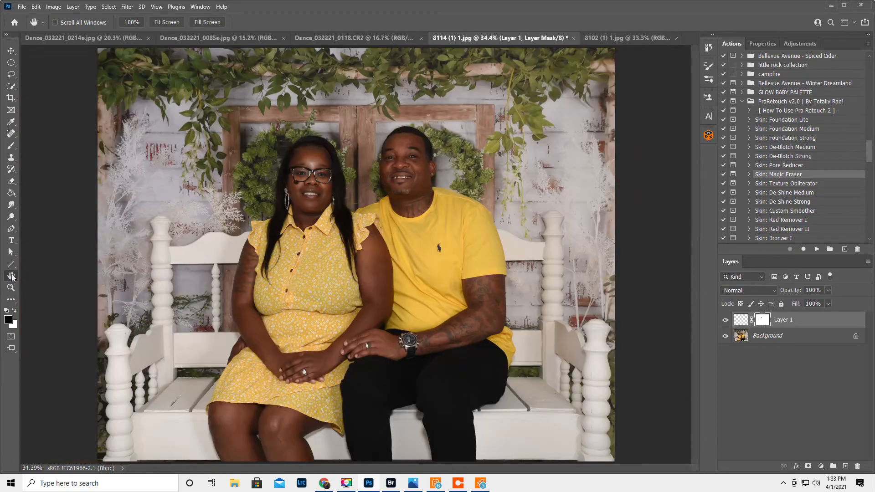
pyautogui.click(726, 321)
pyautogui.click(725, 322)
pyautogui.click(11, 289)
pyautogui.click(313, 164)
pyautogui.click(313, 164)
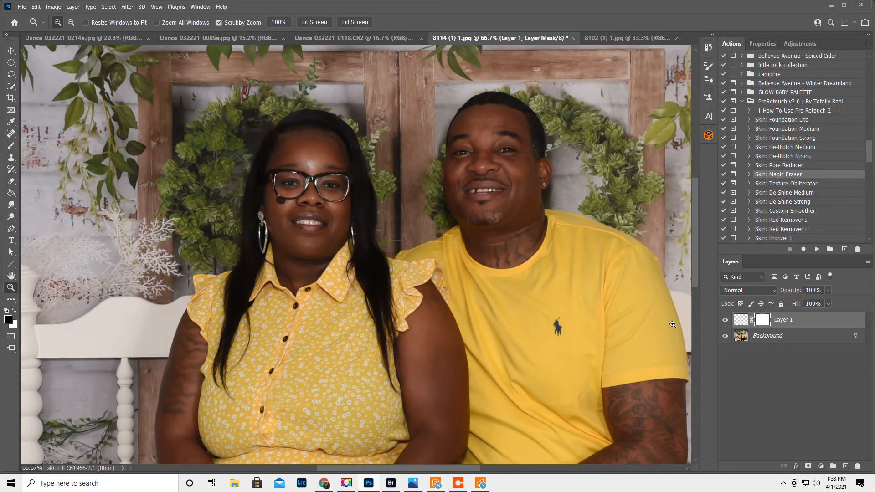
pyautogui.click(726, 322)
pyautogui.click(725, 321)
# Flatten the image and duplicate the background onto a new layer.
pyautogui.click(868, 262)
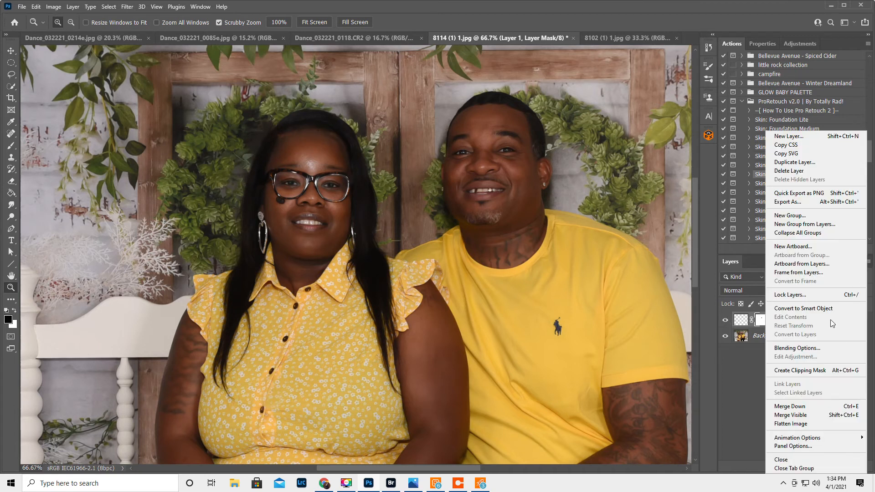
pyautogui.click(791, 424)
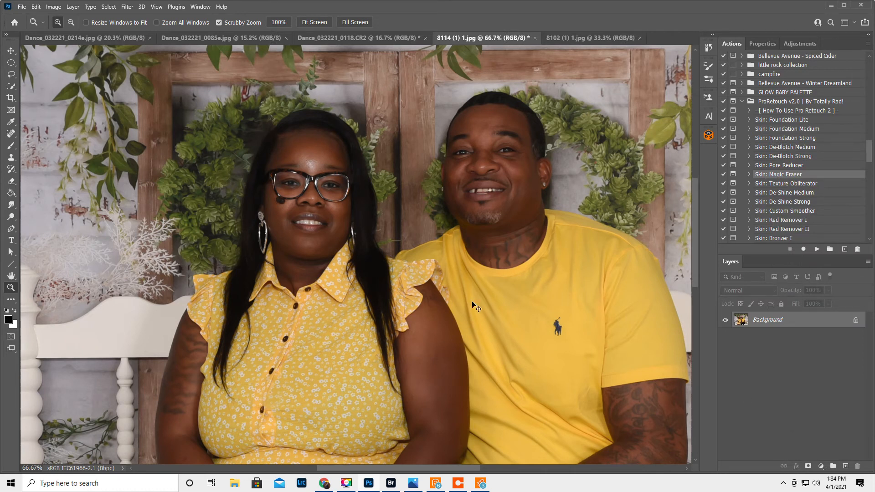
pyautogui.hotkey('ctrl', 'j')
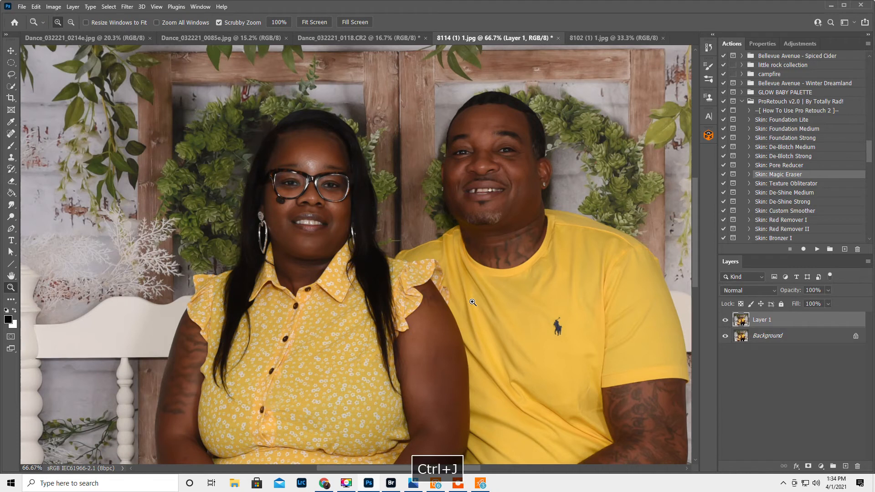
# Set the Clone Stamp to Darken mode at 33% opacity.
pyautogui.click(11, 146)
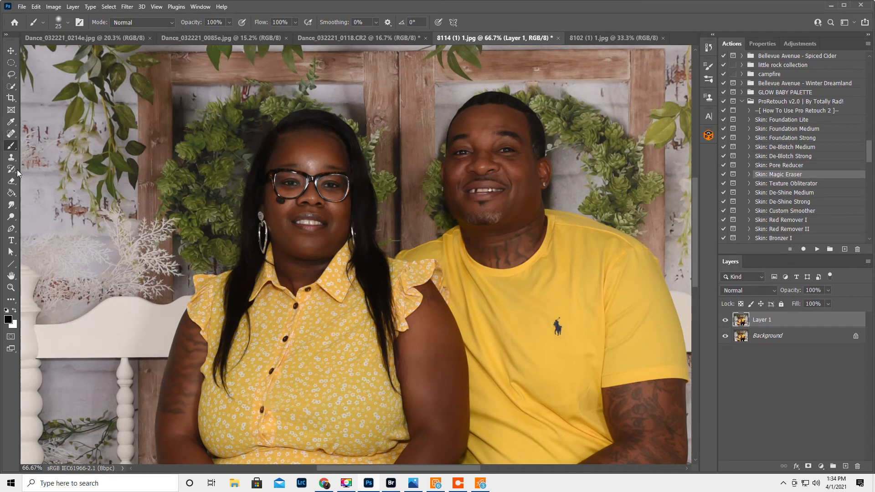
pyautogui.moveTo(189, 27); pyautogui.dragTo(155, 37)
pyautogui.click(11, 157)
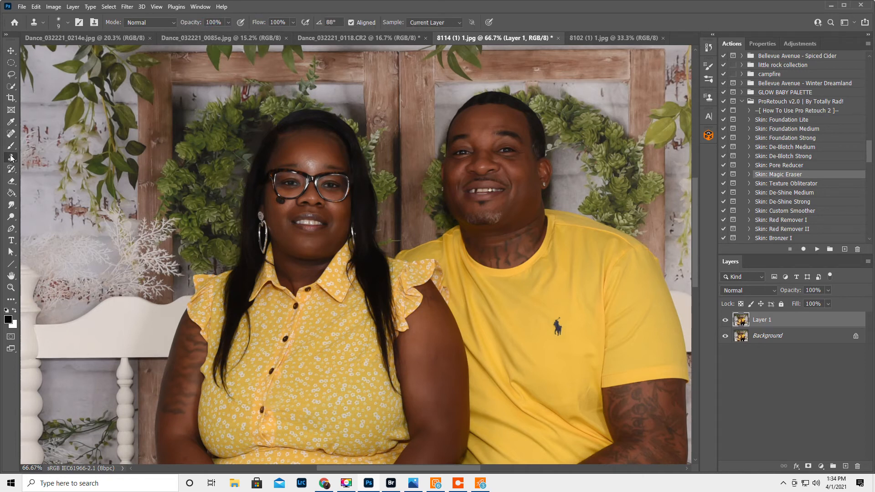
pyautogui.moveTo(187, 25); pyautogui.dragTo(165, 34)
pyautogui.click(145, 23)
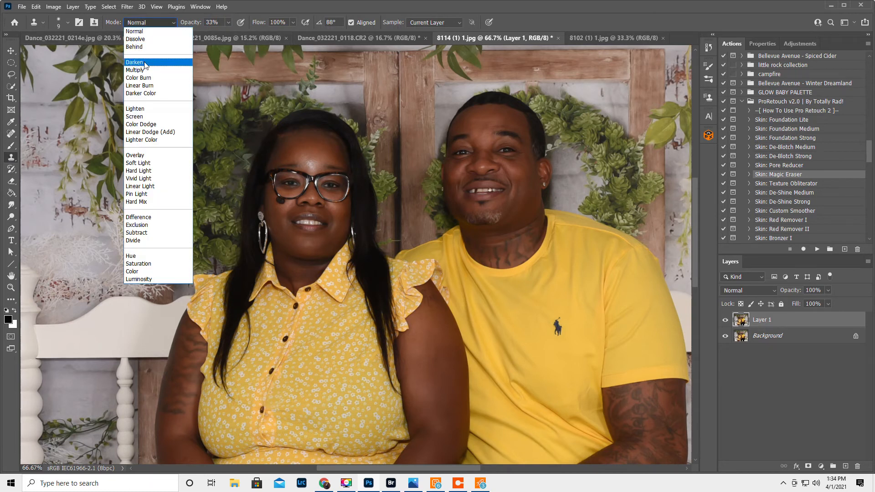
pyautogui.click(137, 62)
# Clone nearby skin over the shiny spot on the woman's forehead above the glasses, using a size 30 stamp.
pyautogui.click(11, 287)
pyautogui.click(316, 168)
pyautogui.click(316, 168)
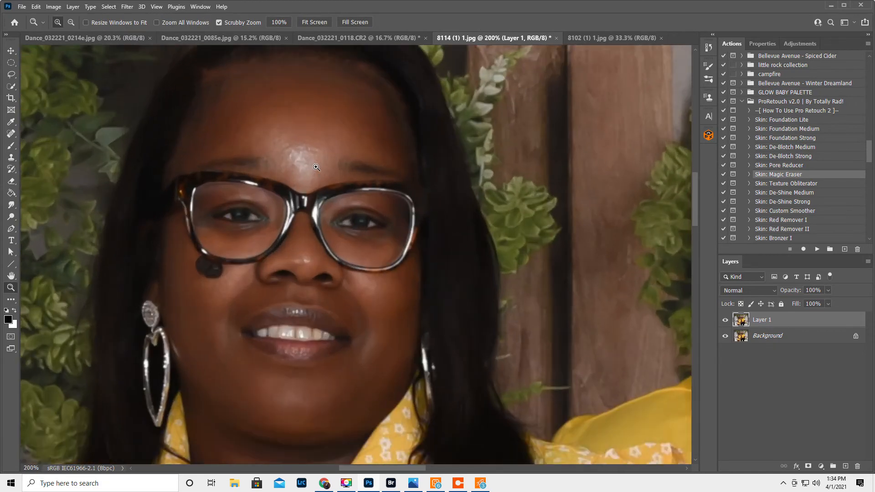
pyautogui.click(11, 157)
pyautogui.press(']')
pyautogui.press(']')
pyautogui.press(']')
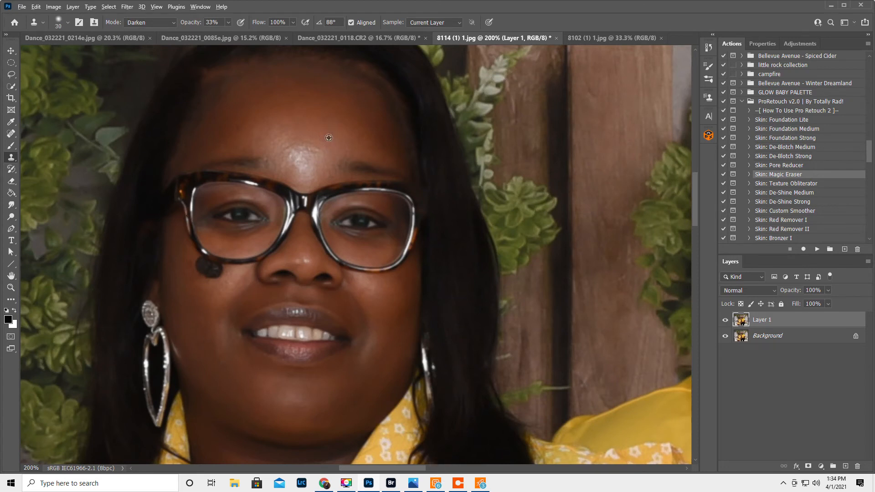
pyautogui.keyDown('alt'); pyautogui.click(325, 137); pyautogui.keyUp('alt')
pyautogui.moveTo(314, 151)
pyautogui.mouseDown()
pyautogui.moveTo(308, 164)
pyautogui.moveTo(292, 158)
pyautogui.moveTo(297, 149)
pyautogui.moveTo(281, 136)
pyautogui.moveTo(292, 163)
pyautogui.moveTo(300, 154)
pyautogui.moveTo(307, 173)
pyautogui.moveTo(312, 164)
pyautogui.moveTo(296, 157)
pyautogui.moveTo(296, 172)
pyautogui.moveTo(314, 150)
pyautogui.moveTo(309, 135)
pyautogui.moveTo(272, 138)
pyautogui.moveTo(332, 138)
pyautogui.mouseUp()
pyautogui.keyDown('alt'); pyautogui.click(306, 133); pyautogui.keyUp('alt')
pyautogui.keyDown('alt'); pyautogui.click(294, 132); pyautogui.keyUp('alt')
pyautogui.keyDown('alt'); pyautogui.click(299, 127); pyautogui.keyUp('alt')
pyautogui.keyDown('alt'); pyautogui.click(308, 152); pyautogui.keyUp('alt')
pyautogui.keyDown('alt'); pyautogui.click(321, 132); pyautogui.keyUp('alt')
pyautogui.keyDown('alt'); pyautogui.click(317, 119); pyautogui.keyUp('alt')
pyautogui.keyDown('alt'); pyautogui.click(312, 123); pyautogui.keyUp('alt')
pyautogui.keyDown('alt'); pyautogui.click(317, 131); pyautogui.keyUp('alt')
pyautogui.moveTo(306, 169); pyautogui.dragTo(298, 169)
pyautogui.click(297, 151)
pyautogui.click(312, 149)
# Undo the last few clone strokes on the forehead and compare the face with the retouched layer hidden and shown.
pyautogui.click(364, 111)
pyautogui.hotkey('ctrl', 'z')
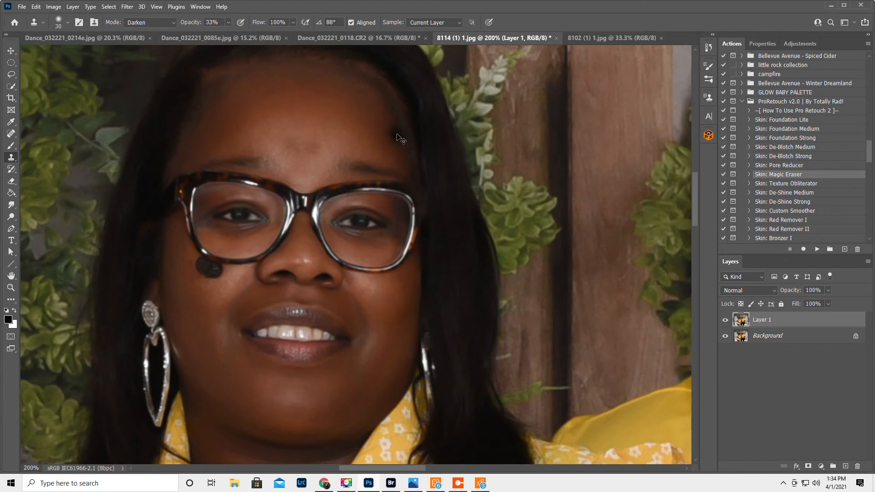
pyautogui.hotkey('ctrl', 'z')
pyautogui.hotkey('ctrl', 'z')
pyautogui.hotkey('ctrl', 'z')
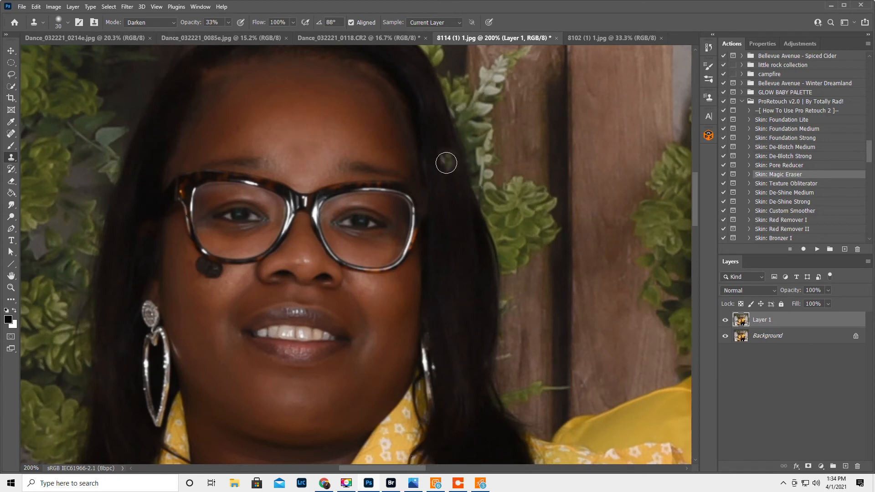
pyautogui.click(725, 320)
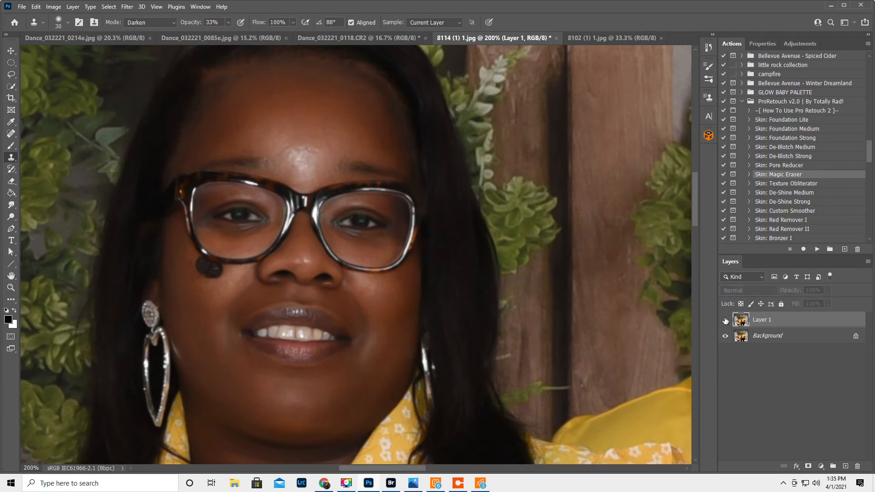
pyautogui.click(725, 320)
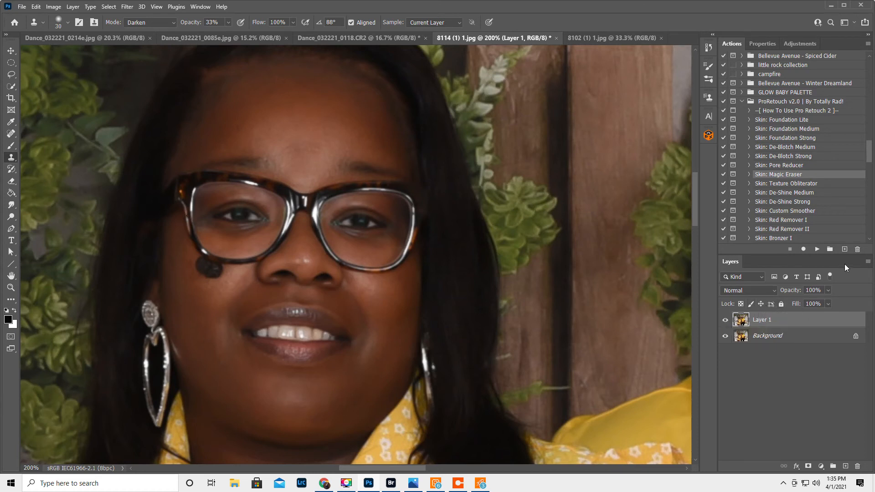
# Flatten the retouched layer into the background and fit the whole photo in view.
pyautogui.click(869, 263)
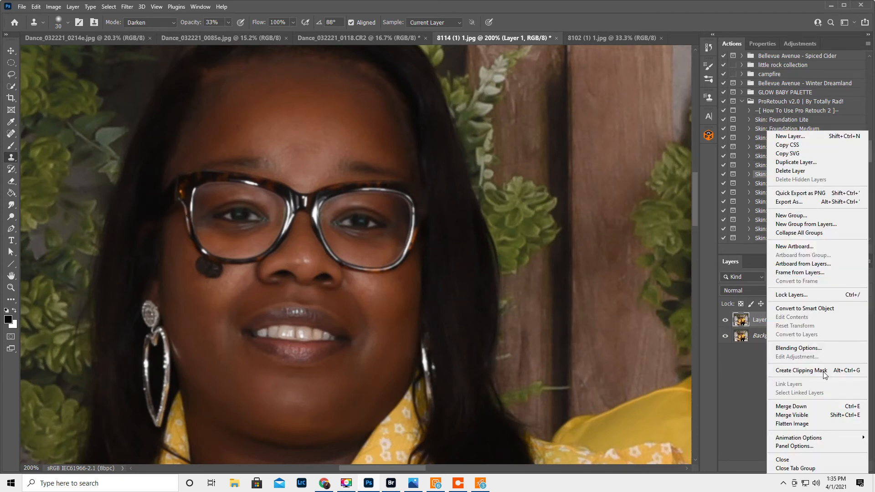
pyautogui.click(801, 422)
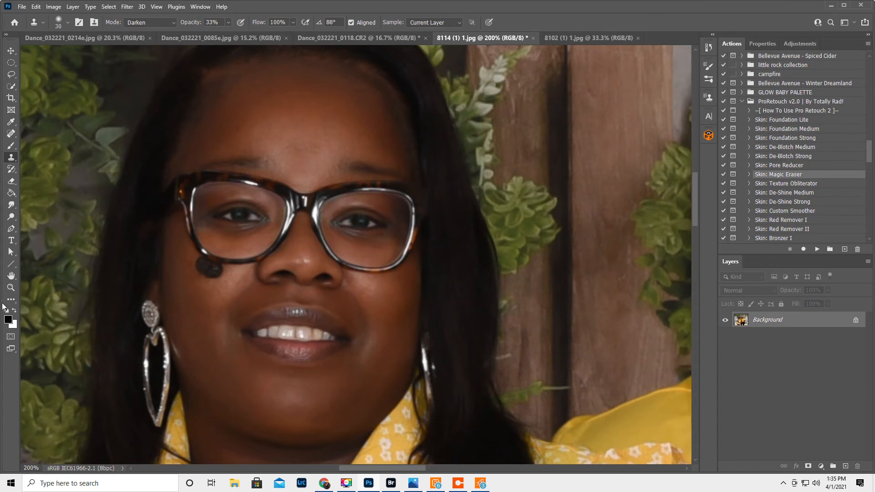
pyautogui.doubleClick(11, 276)
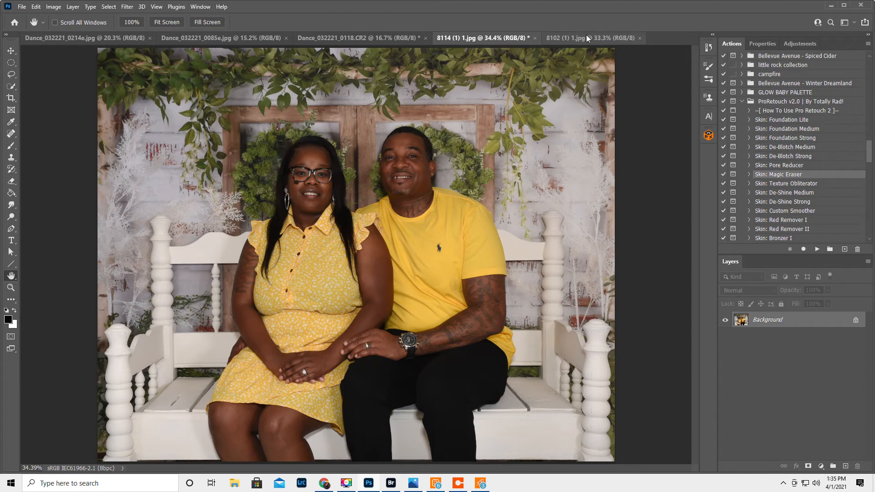
# Save the retouched photo in Downloads as 8114e.jpg, a baseline JPEG at maximum quality 12.
pyautogui.click(23, 7)
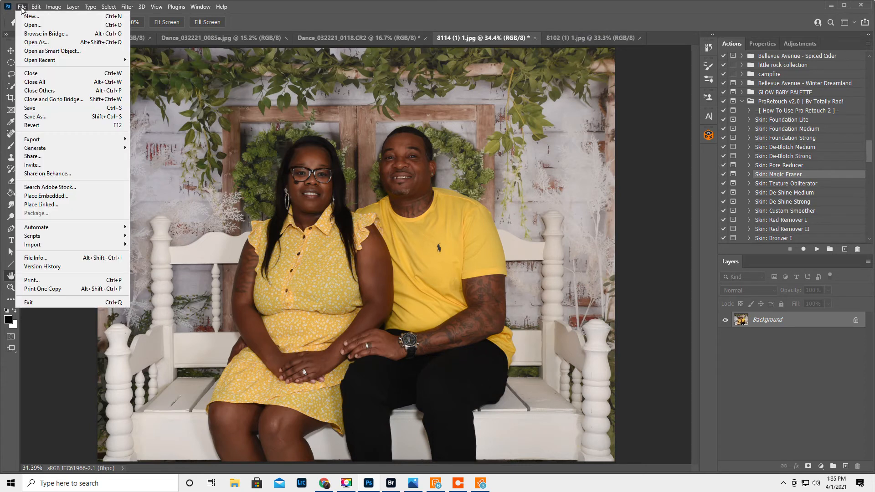
pyautogui.click(34, 117)
pyautogui.click(86, 356)
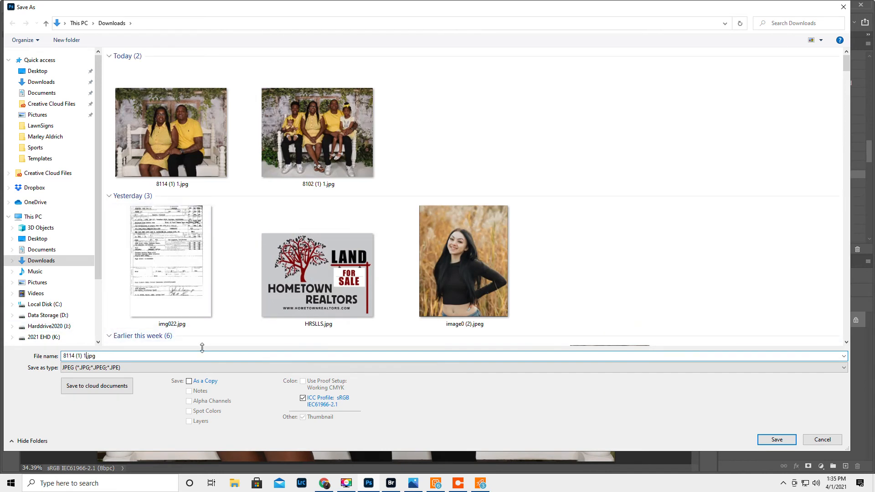
pyautogui.press('BackSpace')
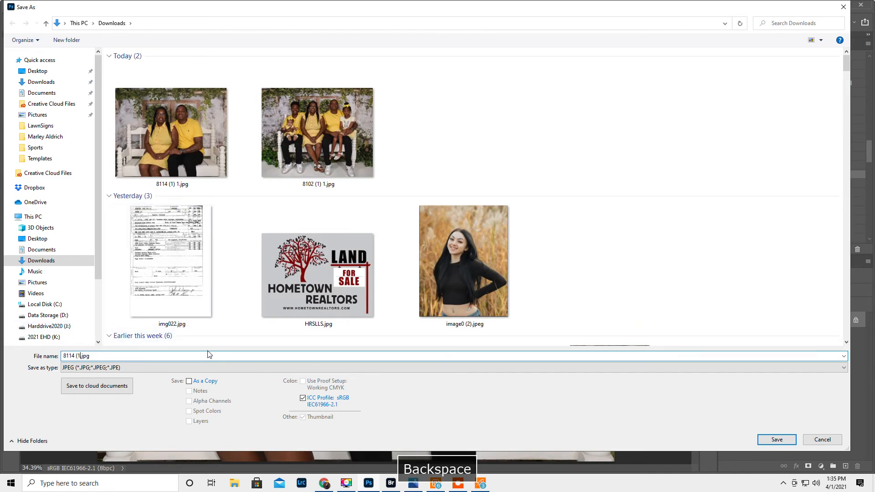
pyautogui.press('BackSpace')
pyautogui.write('e')
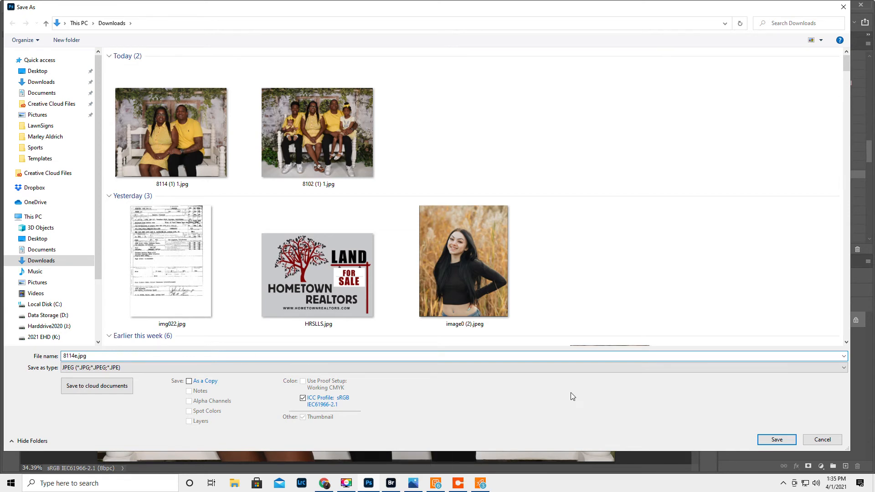
pyautogui.click(782, 440)
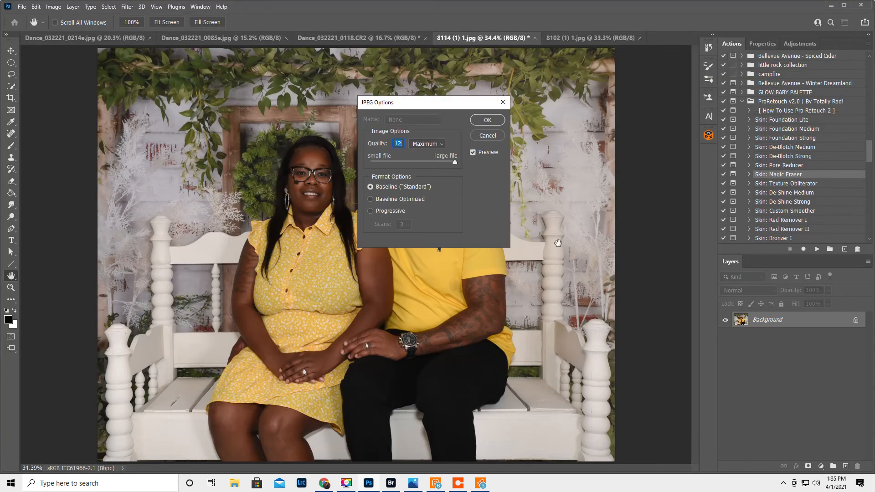
pyautogui.click(487, 120)
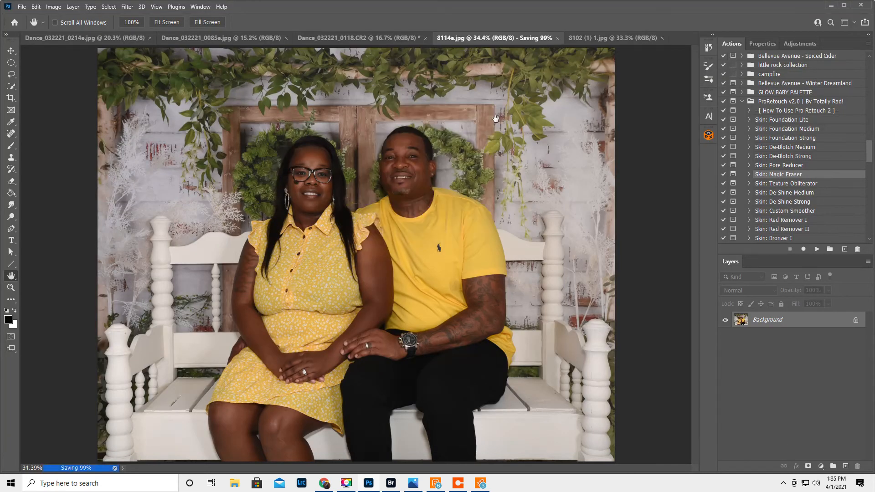
# Switch to the family photo 8102 (1) 1.jpg and zoom to 300% on the woman's glasses.
pyautogui.click(573, 36)
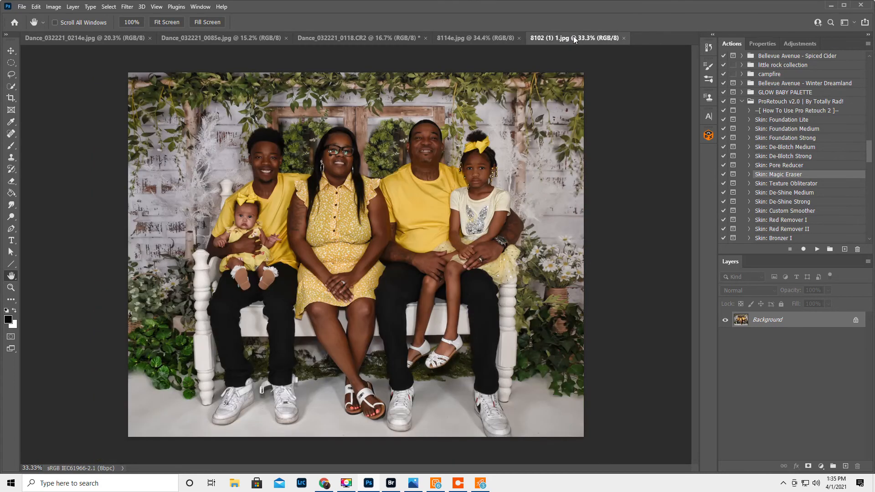
pyautogui.click(11, 288)
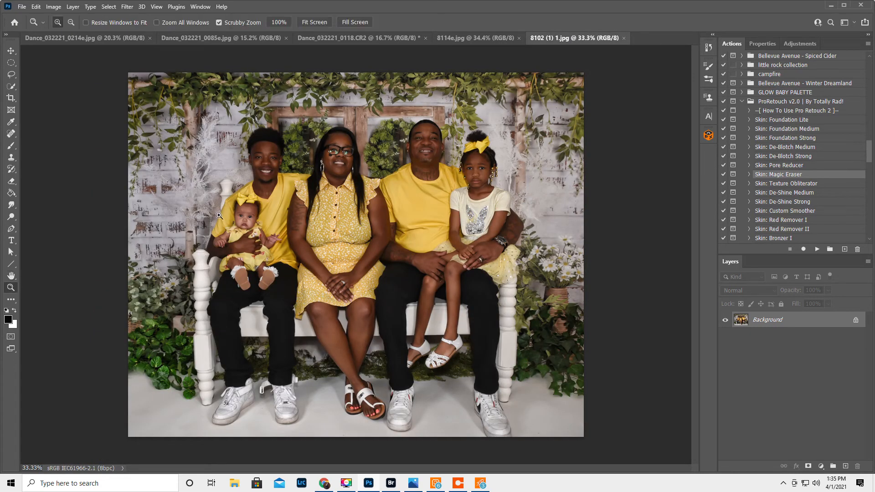
pyautogui.click(341, 143)
pyautogui.click(341, 143)
pyautogui.click(341, 145)
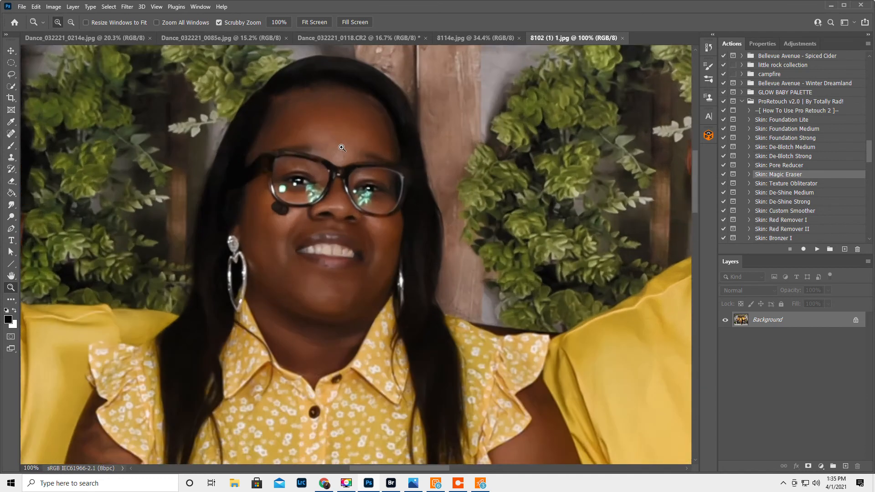
pyautogui.click(342, 147)
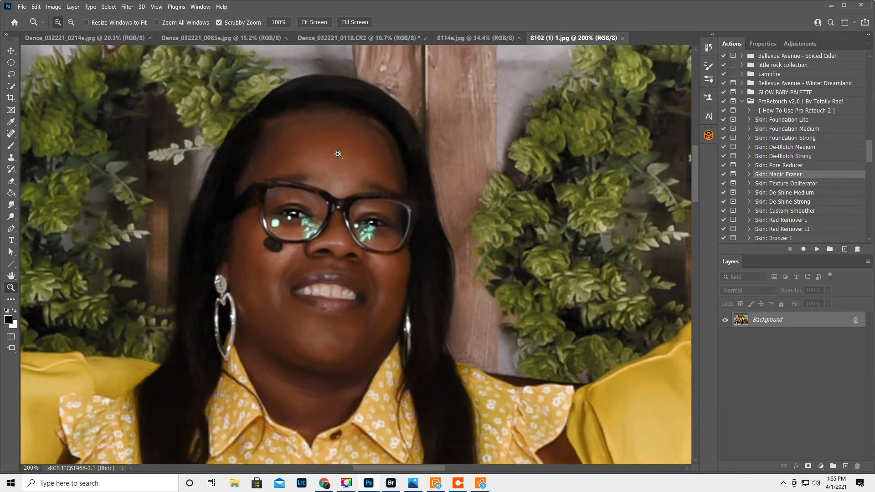
pyautogui.click(333, 165)
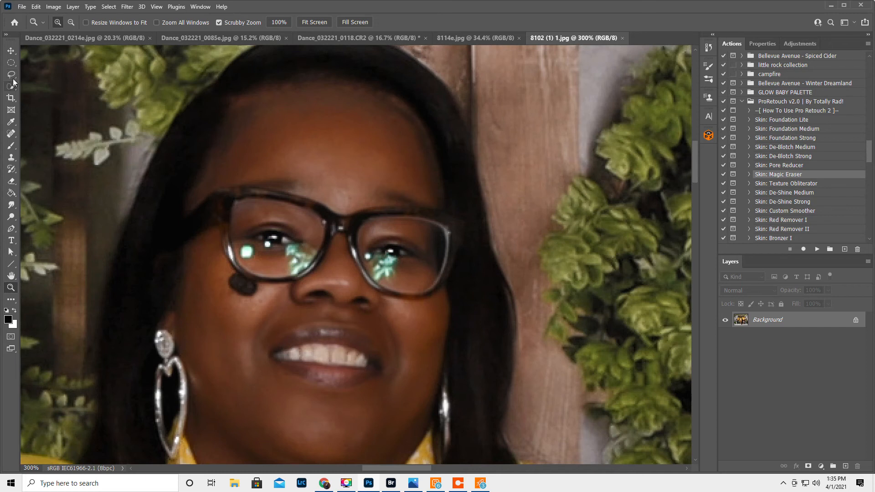
# Remove the small round green reflection beside the woman's eye with the Spot Healing Brush, and reduce the brush to size 9.
pyautogui.click(11, 135)
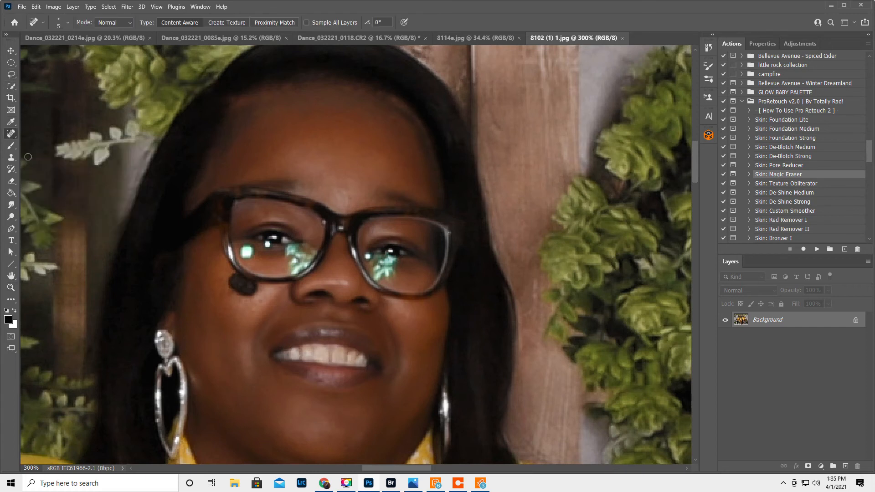
pyautogui.press(']')
pyautogui.press(']')
pyautogui.press(']')
pyautogui.press(']')
pyautogui.press(']')
pyautogui.press('[')
pyautogui.click(246, 252)
pyautogui.press('[')
pyautogui.press('[')
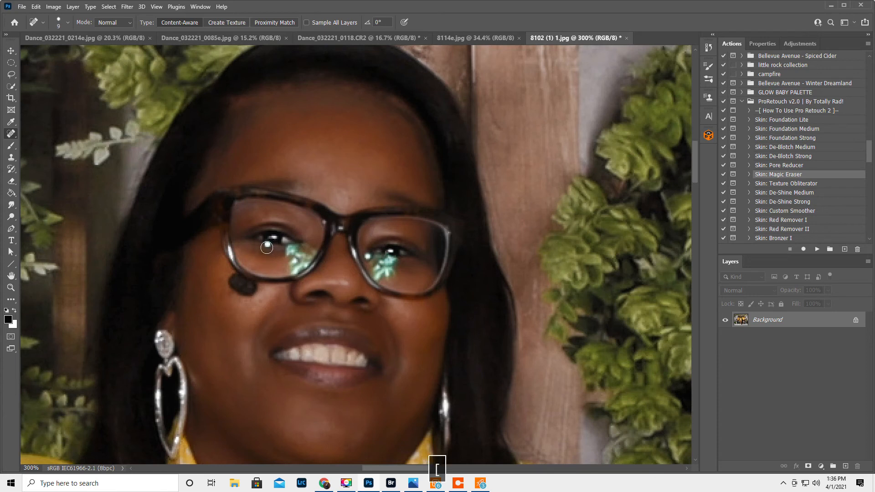
# Zoom to 400% on the woman's glasses and set the Clone Stamp tool to Normal mode at 100% opacity.
pyautogui.press('[')
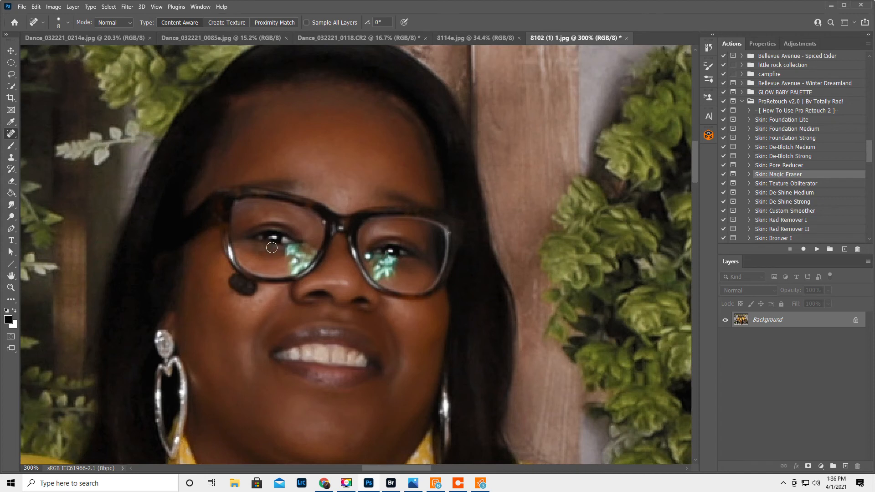
pyautogui.press('[')
pyautogui.click(11, 288)
pyautogui.click(327, 267)
pyautogui.click(328, 267)
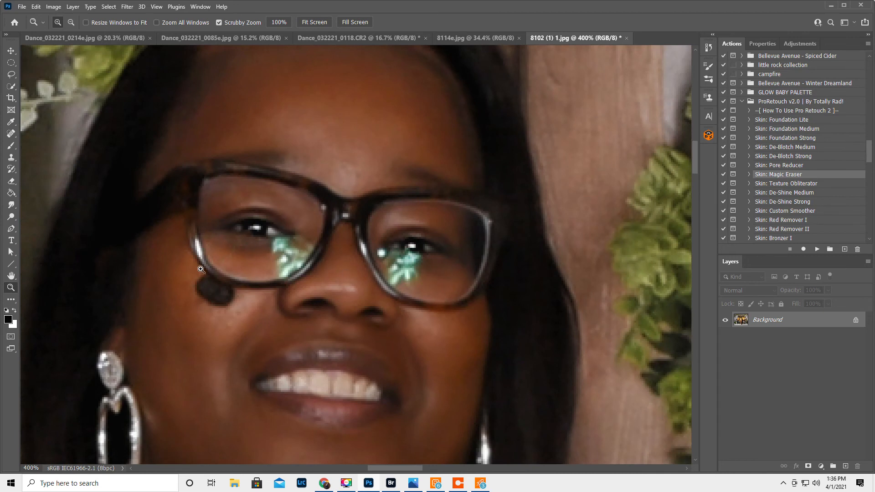
pyautogui.click(11, 157)
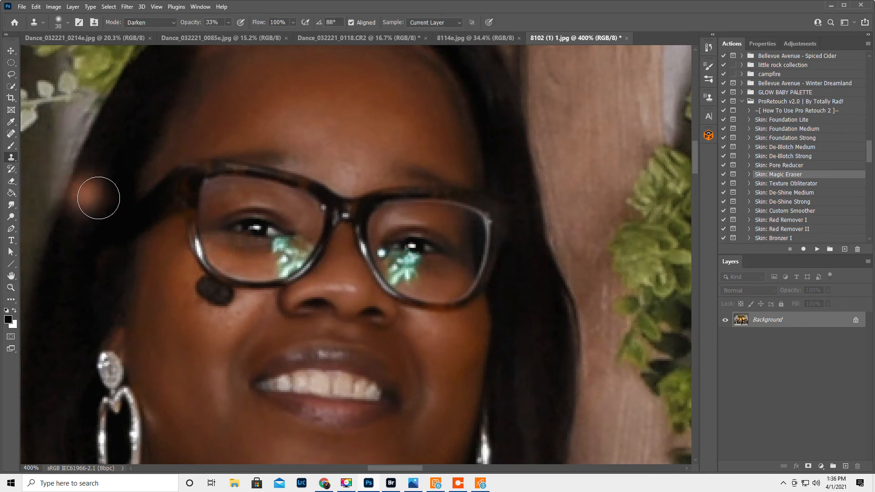
pyautogui.click(149, 23)
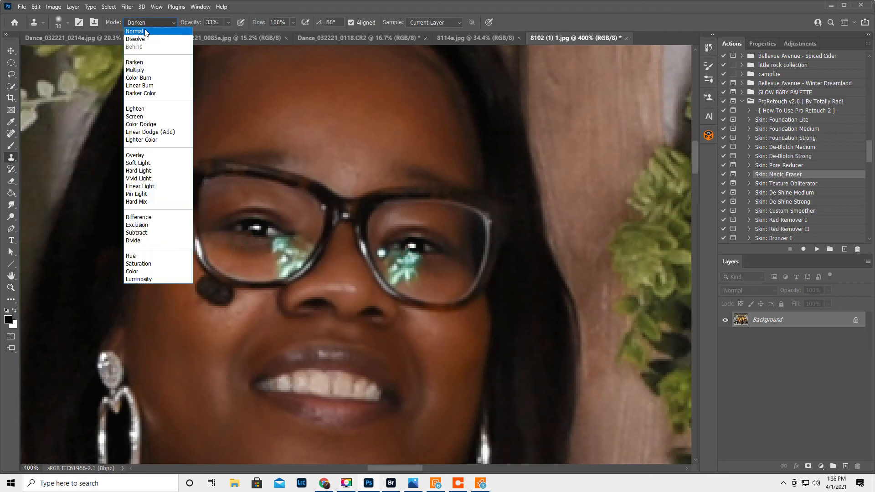
pyautogui.click(146, 32)
pyautogui.moveTo(189, 24); pyautogui.dragTo(219, 24)
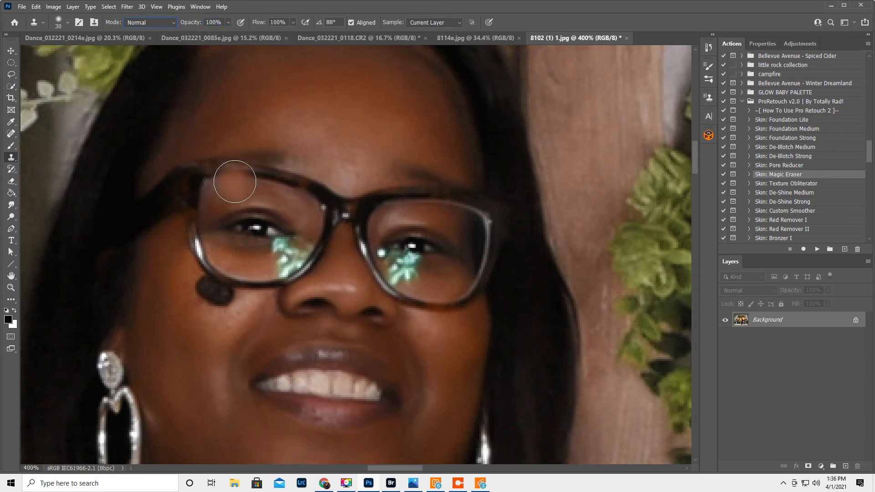
# Duplicate the background onto a new layer and reduce the soft Clone Stamp brush to 10 px.
pyautogui.hotkey('ctrl', 'j')
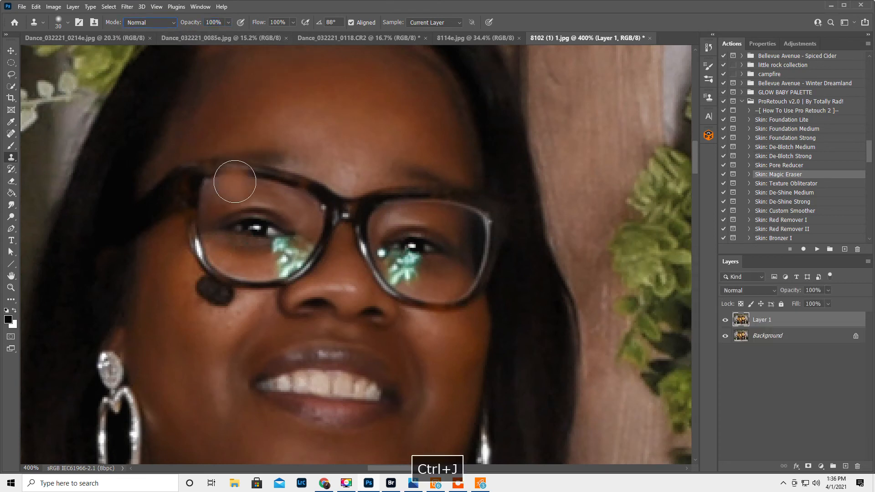
pyautogui.press('[')
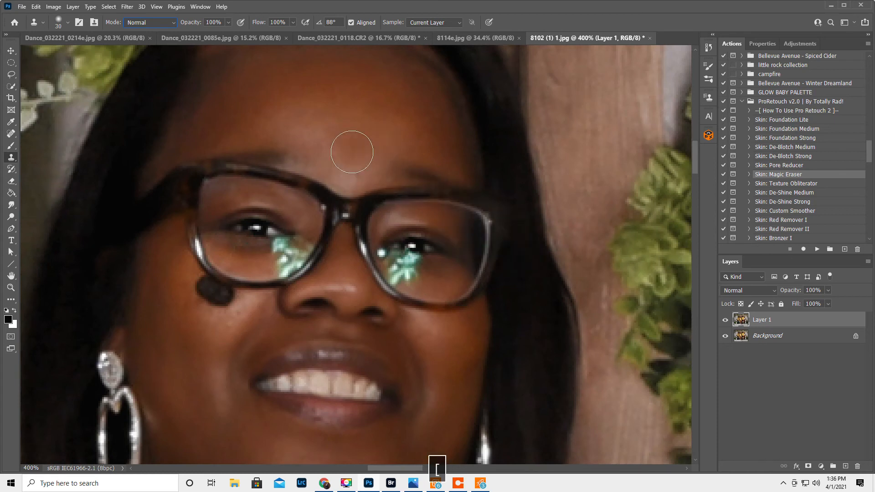
pyautogui.rightClick(351, 152)
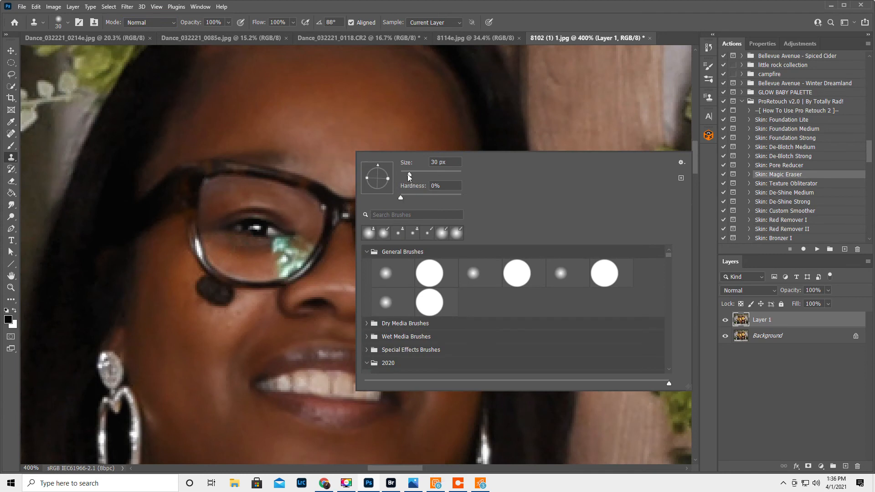
pyautogui.moveTo(407, 174); pyautogui.dragTo(406, 174)
pyautogui.write('16')
pyautogui.press('Return')
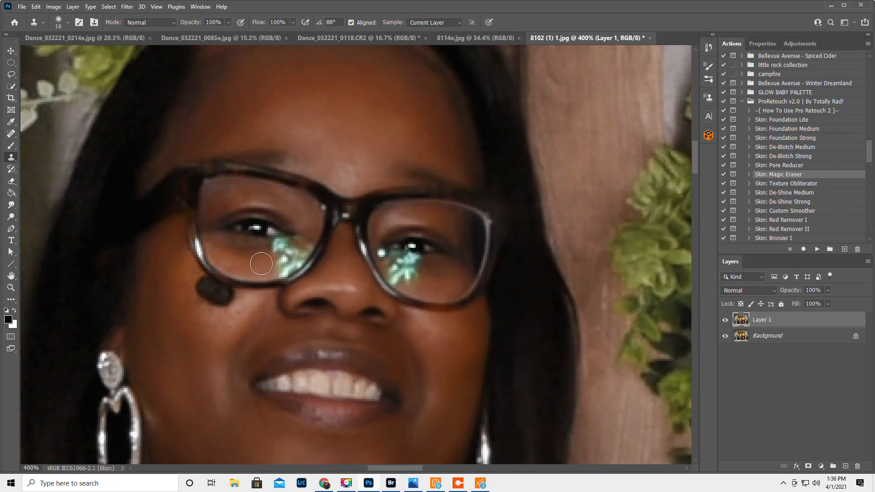
pyautogui.press('[')
# Clone clean under-eye skin over the lower part of the leaf-shaped green glare in the lens over the woman's right eye.
pyautogui.keyDown('alt'); pyautogui.click(254, 255); pyautogui.keyUp('alt')
pyautogui.moveTo(272, 254)
pyautogui.mouseDown()
pyautogui.moveTo(288, 251)
pyautogui.moveTo(281, 265)
pyautogui.mouseUp()
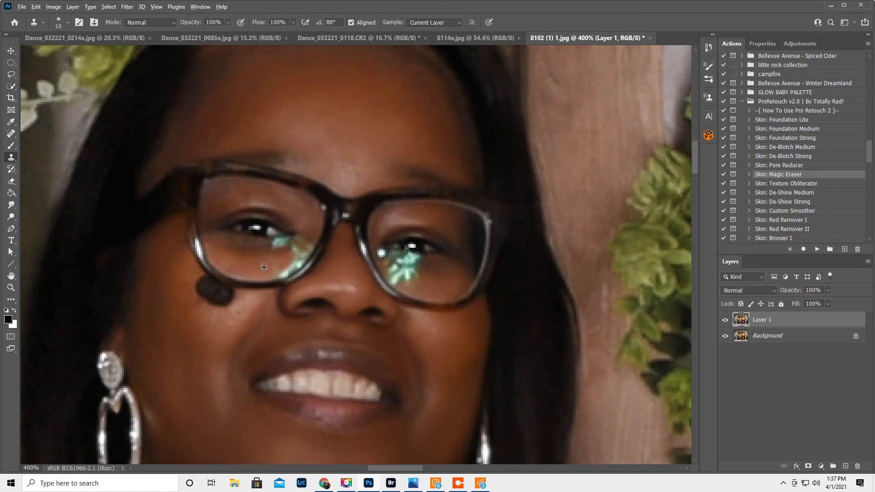
pyautogui.keyDown('alt'); pyautogui.click(264, 267); pyautogui.keyUp('alt')
pyautogui.moveTo(278, 272)
pyautogui.mouseDown()
pyautogui.moveTo(293, 266)
pyautogui.moveTo(292, 252)
pyautogui.mouseUp()
pyautogui.keyDown('alt'); pyautogui.click(283, 263); pyautogui.keyUp('alt')
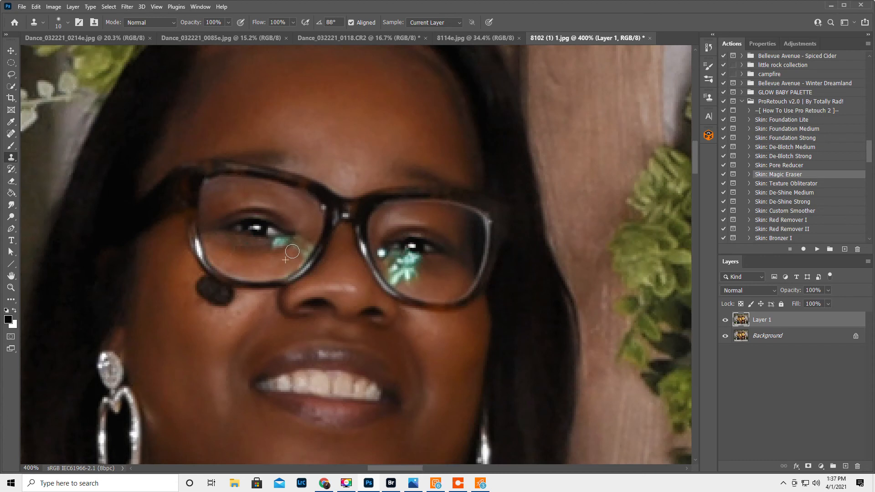
# Clone skin over the remaining green patches beside the woman's right eye and near the inner rim of that lens.
pyautogui.keyDown('alt'); pyautogui.click(260, 250); pyautogui.keyUp('alt')
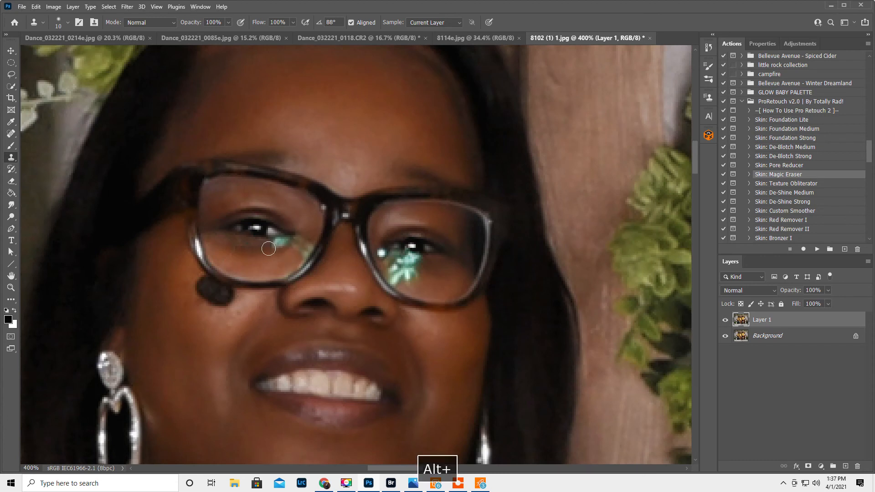
pyautogui.moveTo(274, 249)
pyautogui.mouseDown()
pyautogui.moveTo(284, 245)
pyautogui.moveTo(277, 251)
pyautogui.mouseUp()
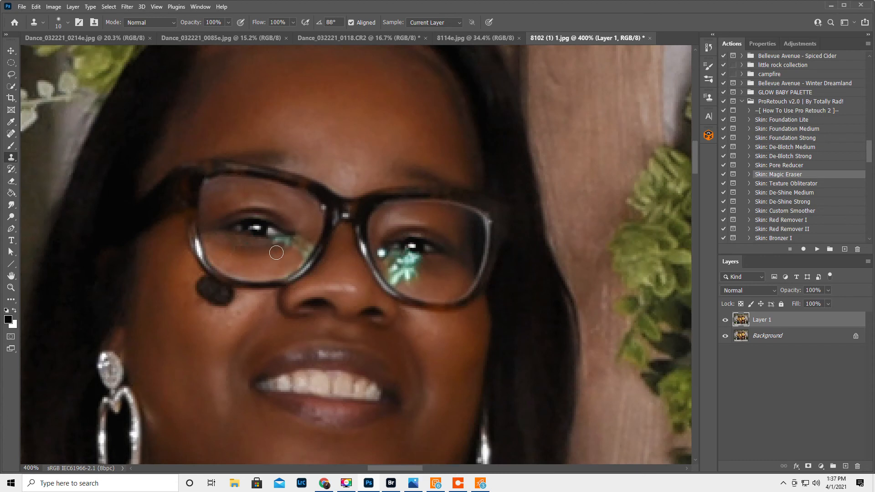
pyautogui.keyDown('alt'); pyautogui.click(264, 243); pyautogui.keyUp('alt')
pyautogui.keyDown('alt'); pyautogui.click(290, 262); pyautogui.keyUp('alt')
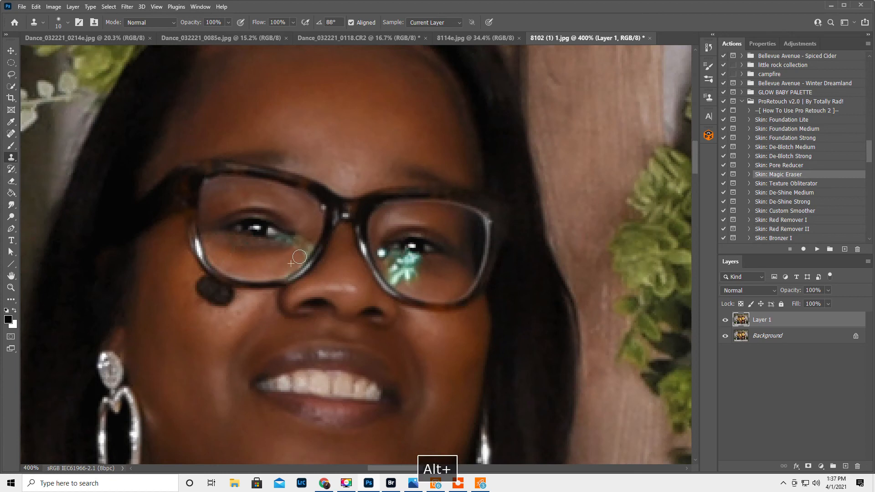
pyautogui.keyDown('alt'); pyautogui.click(311, 229); pyautogui.keyUp('alt')
pyautogui.moveTo(311, 240); pyautogui.dragTo(301, 244)
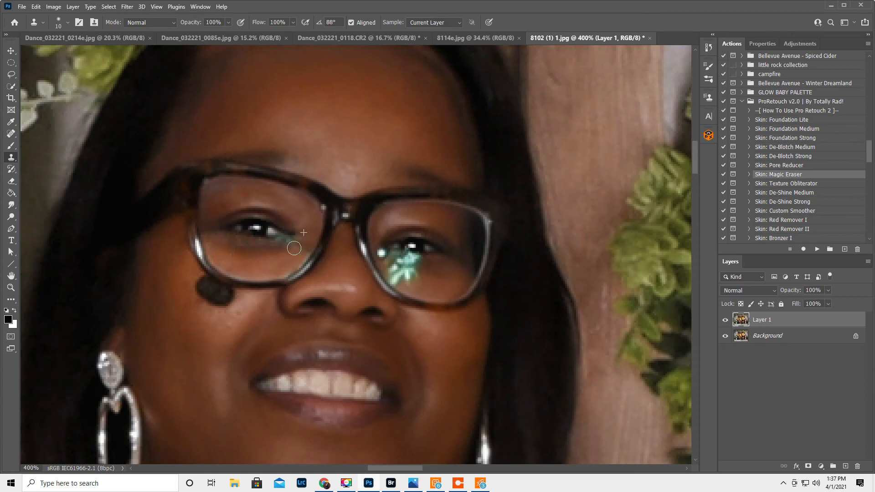
# Undo the last clone stroke, lower the Clone Stamp opacity to 45%, and blend the retouched skin below the woman's right eye.
pyautogui.keyDown('alt'); pyautogui.click(294, 262); pyautogui.keyUp('alt')
pyautogui.hotkey('ctrl', 'z')
pyautogui.moveTo(190, 25); pyautogui.dragTo(165, 29)
pyautogui.keyDown('alt'); pyautogui.click(292, 260); pyautogui.keyUp('alt')
pyautogui.keyDown('alt'); pyautogui.click(297, 257); pyautogui.keyUp('alt')
pyautogui.keyDown('alt'); pyautogui.click(268, 237); pyautogui.keyUp('alt')
pyautogui.click(275, 238)
pyautogui.keyDown('alt'); pyautogui.click(254, 270); pyautogui.keyUp('alt')
# Try to clone skin over the green glare in the lens over the woman's left eye at 45% opacity.
pyautogui.moveTo(385, 466); pyautogui.dragTo(394, 467)
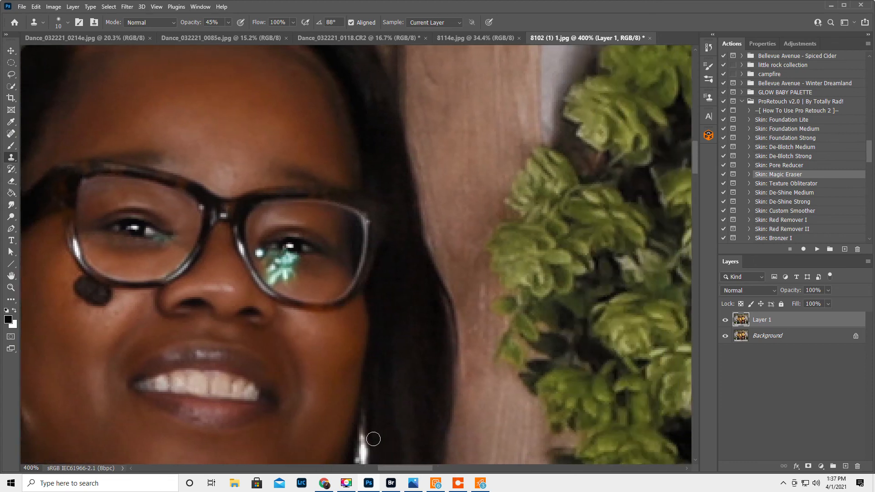
pyautogui.keyDown('alt'); pyautogui.click(307, 285); pyautogui.keyUp('alt')
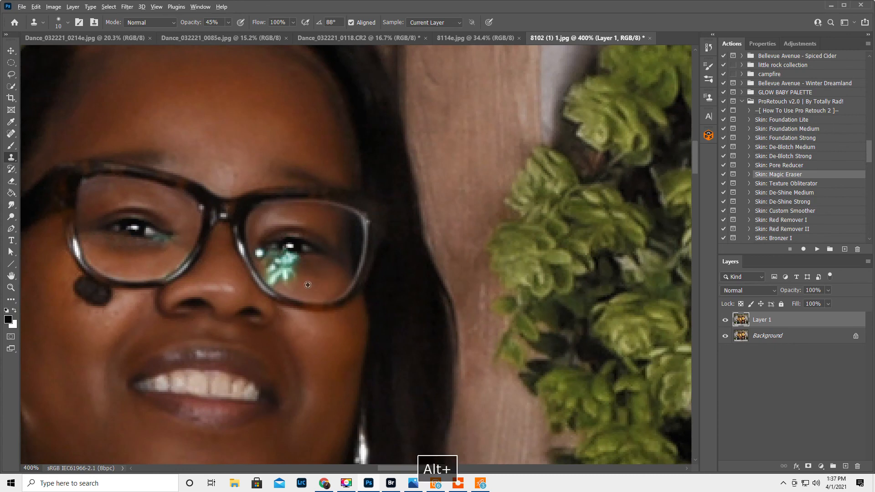
pyautogui.moveTo(295, 280)
pyautogui.mouseDown()
pyautogui.moveTo(272, 278)
pyautogui.moveTo(277, 274)
pyautogui.mouseUp()
pyautogui.hotkey('ctrl', 'z')
# Restore the Clone Stamp opacity to 100% and clone skin over the lower part of the glare in the left-eye lens.
pyautogui.moveTo(190, 23); pyautogui.dragTo(264, 47)
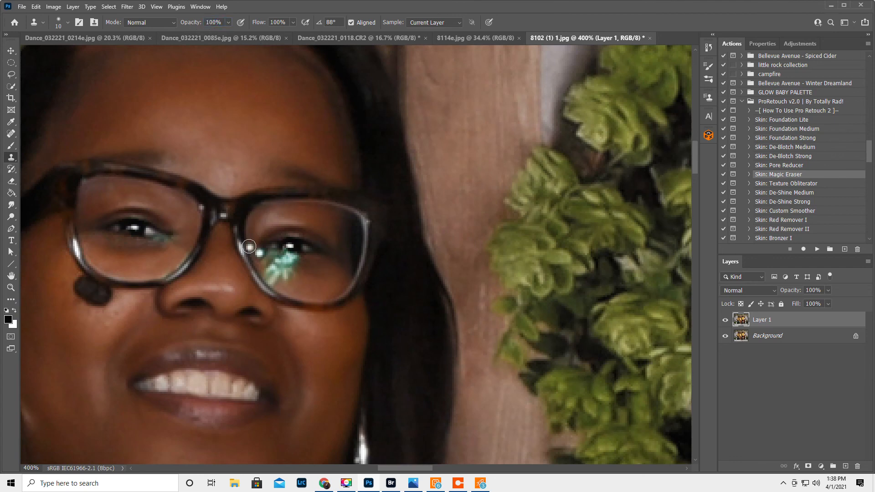
pyautogui.keyDown('alt'); pyautogui.click(308, 282); pyautogui.keyUp('alt')
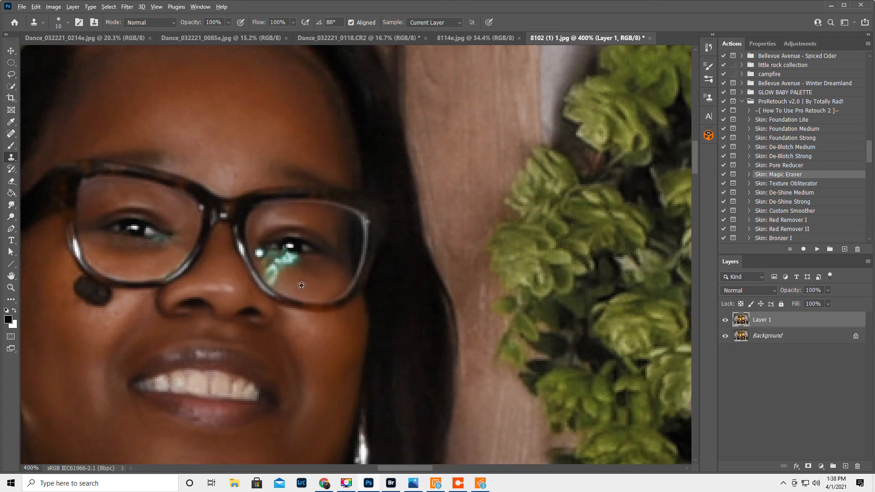
pyautogui.keyDown('alt'); pyautogui.click(294, 283); pyautogui.keyUp('alt')
pyautogui.click(275, 280)
pyautogui.moveTo(275, 280)
pyautogui.mouseDown()
pyautogui.moveTo(271, 269)
pyautogui.moveTo(279, 271)
pyautogui.mouseUp()
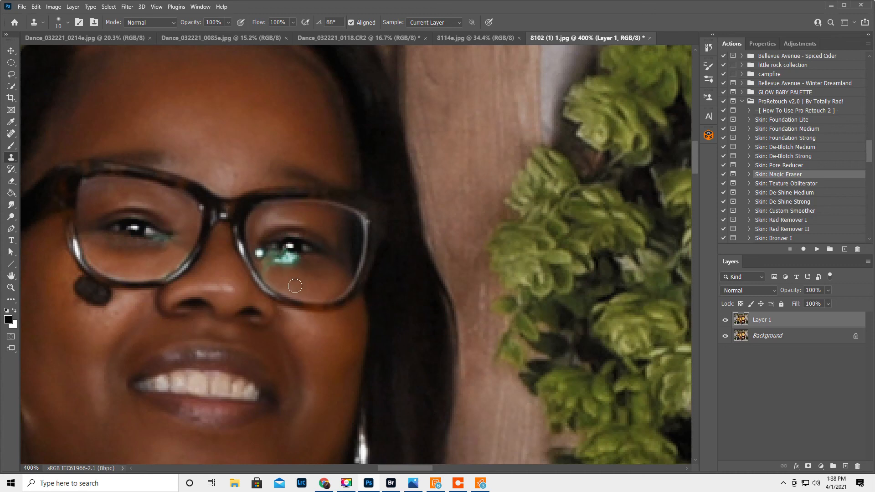
# Clone out the small round reflection by the inner rim and the upper glare beneath the woman's left eye.
pyautogui.keyDown('alt'); pyautogui.click(298, 274); pyautogui.keyUp('alt')
pyautogui.click(288, 264)
pyautogui.moveTo(288, 264); pyautogui.dragTo(272, 269)
pyautogui.keyDown('alt'); pyautogui.click(254, 238); pyautogui.keyUp('alt')
pyautogui.click(259, 255)
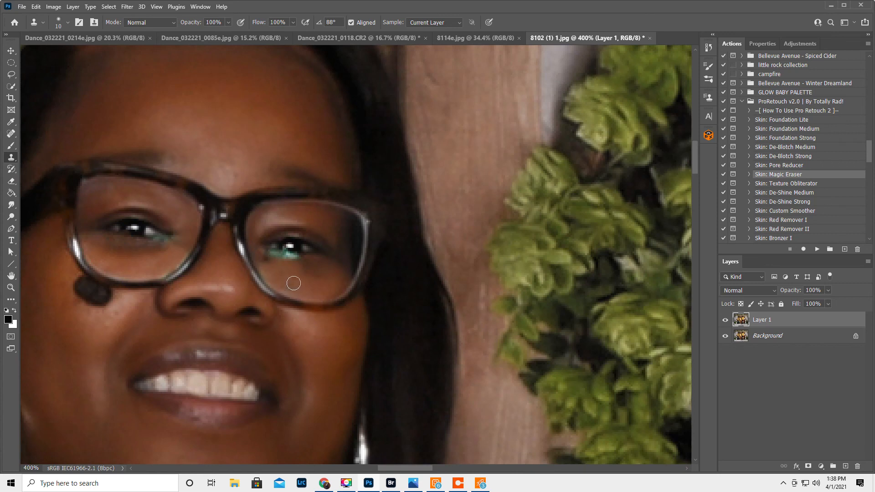
pyautogui.keyDown('alt'); pyautogui.click(279, 270); pyautogui.keyUp('alt')
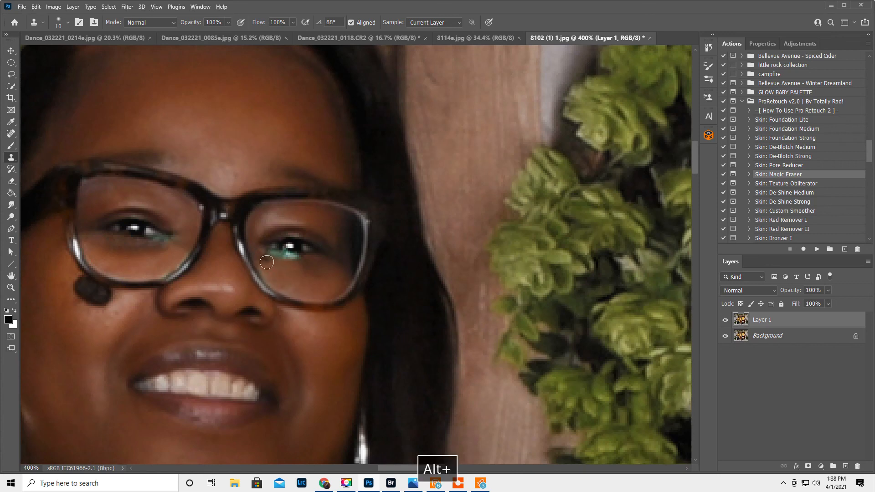
pyautogui.click(266, 261)
pyautogui.keyDown('alt'); pyautogui.click(315, 266); pyautogui.keyUp('alt')
pyautogui.click(300, 261)
# Reduce the Clone Stamp brush to 7 px and clone skin over the green edge along the woman's left lower eyelid.
pyautogui.press('[')
pyautogui.press('[')
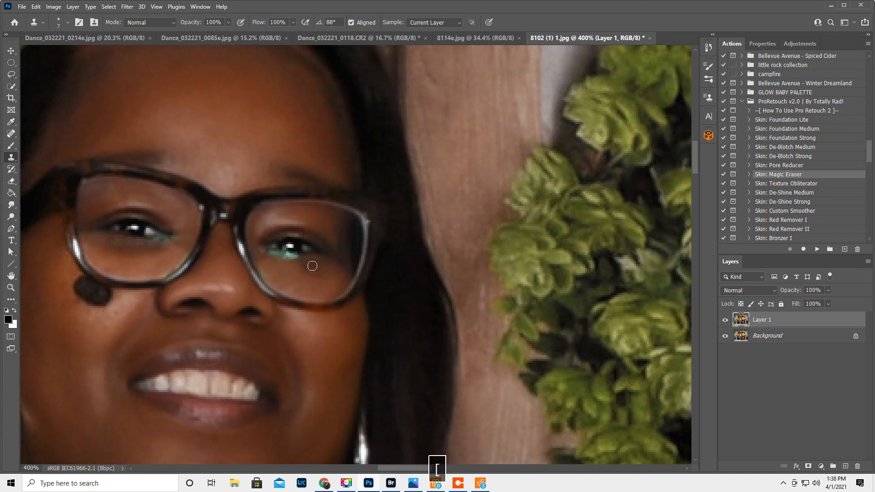
pyautogui.keyDown('alt'); pyautogui.click(311, 264); pyautogui.keyUp('alt')
pyautogui.click(294, 259)
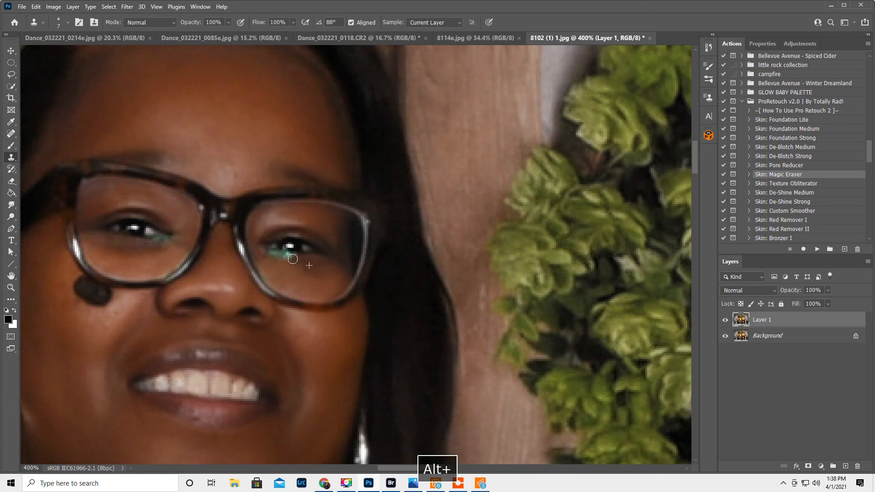
pyautogui.click(286, 258)
pyautogui.click(279, 257)
pyautogui.click(272, 257)
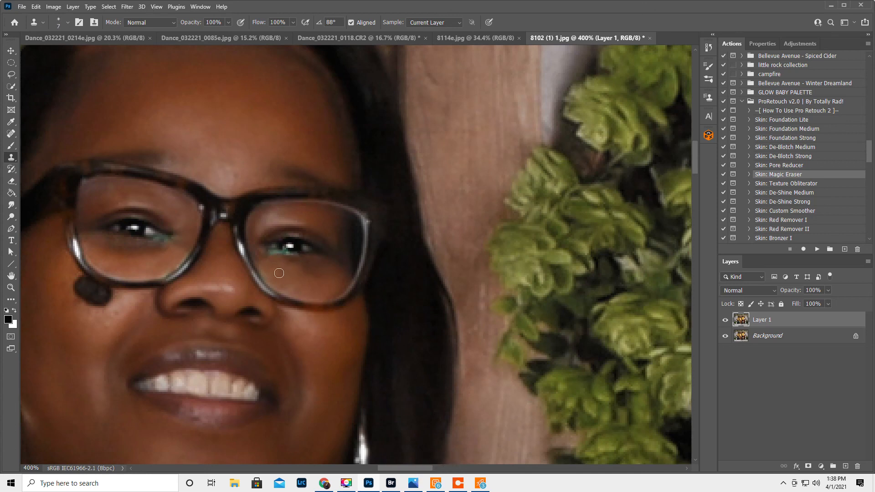
# Clone detail from the woman's clean right eye over the green-tinted iris and lower edge of her left eye.
pyautogui.keyDown('alt'); pyautogui.click(133, 229); pyautogui.keyUp('alt')
pyautogui.keyDown('alt'); pyautogui.click(131, 229); pyautogui.keyUp('alt')
pyautogui.click(289, 248)
pyautogui.moveTo(286, 251); pyautogui.dragTo(296, 252)
# Lower the Clone Stamp opacity to 29% and blend the retouched skin under both of the woman's eyes.
pyautogui.moveTo(190, 22); pyautogui.dragTo(158, 31)
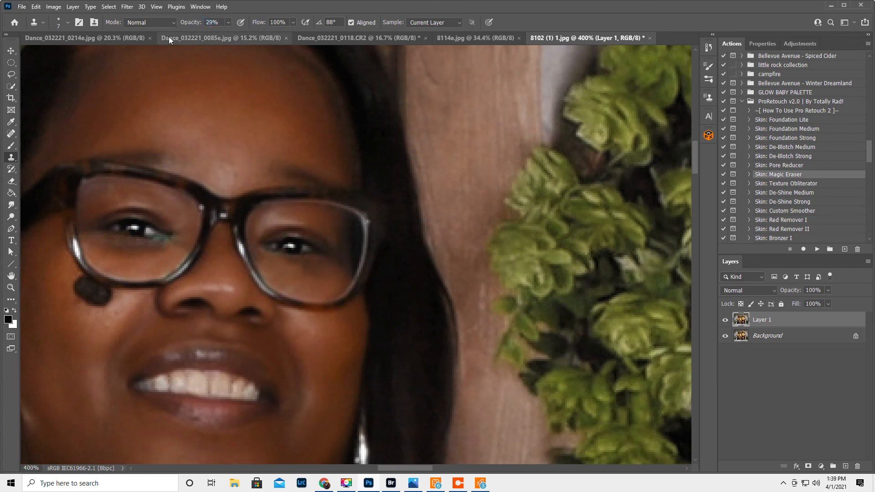
pyautogui.keyDown('alt'); pyautogui.click(331, 279); pyautogui.keyUp('alt')
pyautogui.moveTo(319, 269)
pyautogui.mouseDown()
pyautogui.moveTo(295, 272)
pyautogui.moveTo(291, 262)
pyautogui.mouseUp()
pyautogui.keyDown('alt'); pyautogui.click(302, 276); pyautogui.keyUp('alt')
pyautogui.keyDown('alt'); pyautogui.click(299, 270); pyautogui.keyUp('alt')
pyautogui.keyDown('alt'); pyautogui.click(312, 273); pyautogui.keyUp('alt')
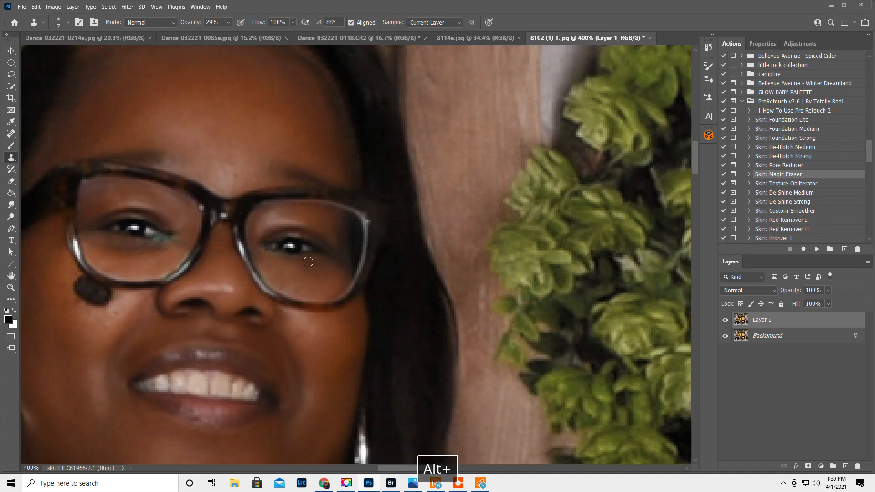
pyautogui.keyDown('alt'); pyautogui.click(156, 245); pyautogui.keyUp('alt')
pyautogui.keyDown('alt'); pyautogui.click(143, 243); pyautogui.keyUp('alt')
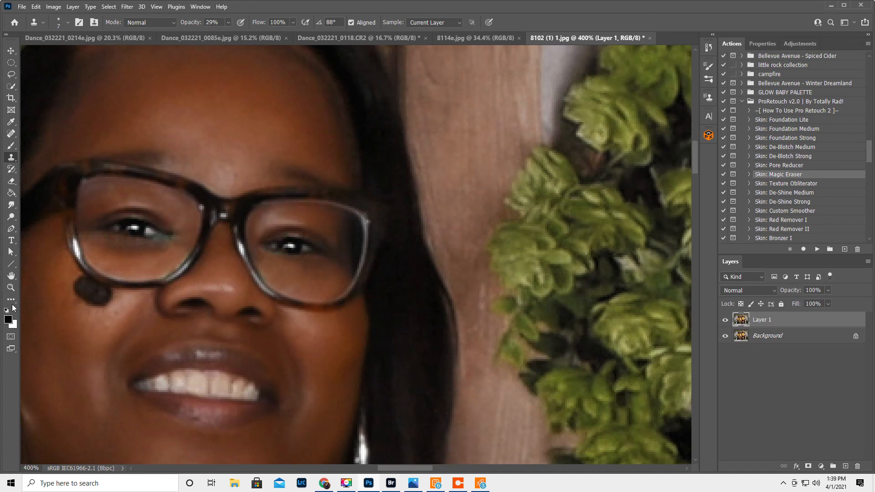
# Fit the whole family photo in view and flatten the retouched layer into the background.
pyautogui.doubleClick(12, 277)
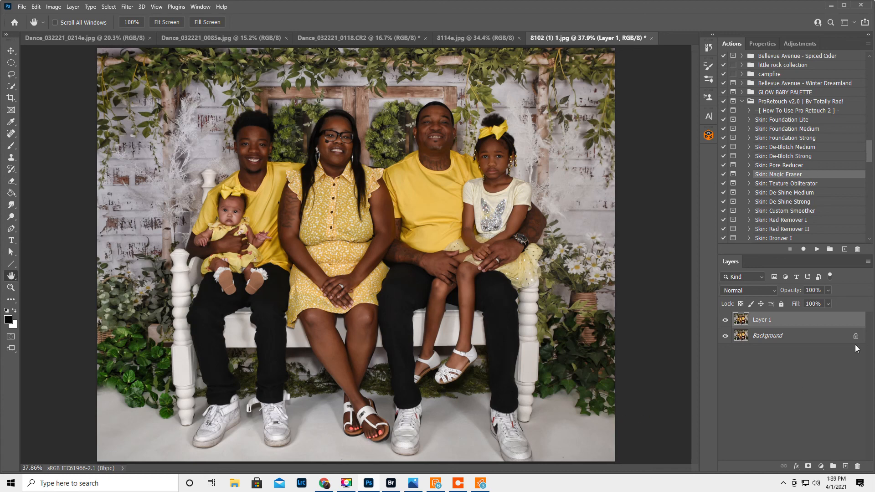
pyautogui.click(869, 263)
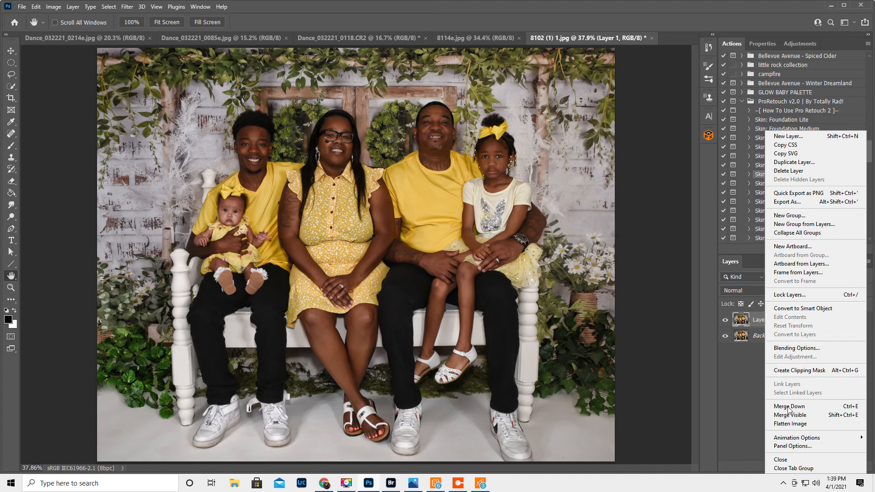
pyautogui.click(784, 423)
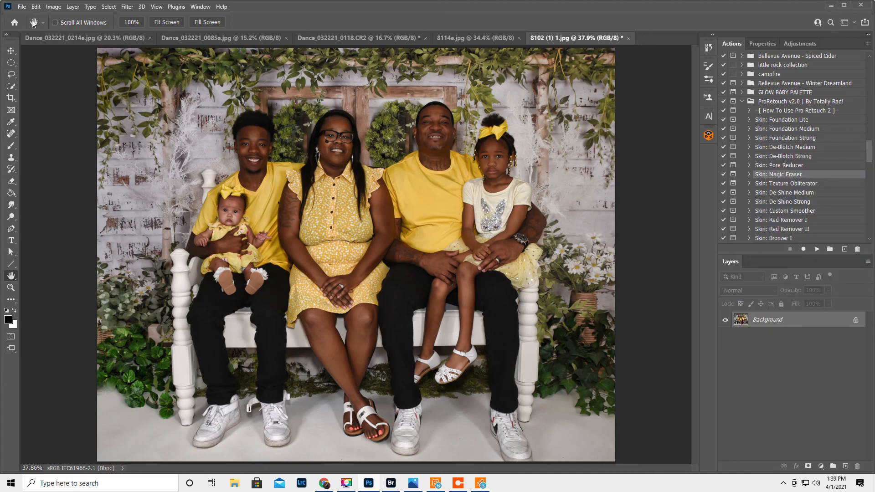
# Save the retouched family photo in Downloads as the JPEG file 8102e.jpg.
pyautogui.click(21, 7)
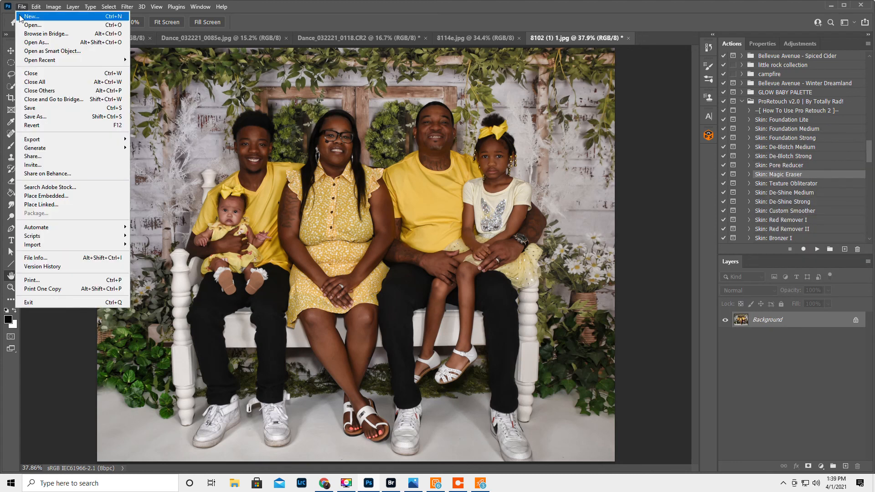
pyautogui.click(32, 117)
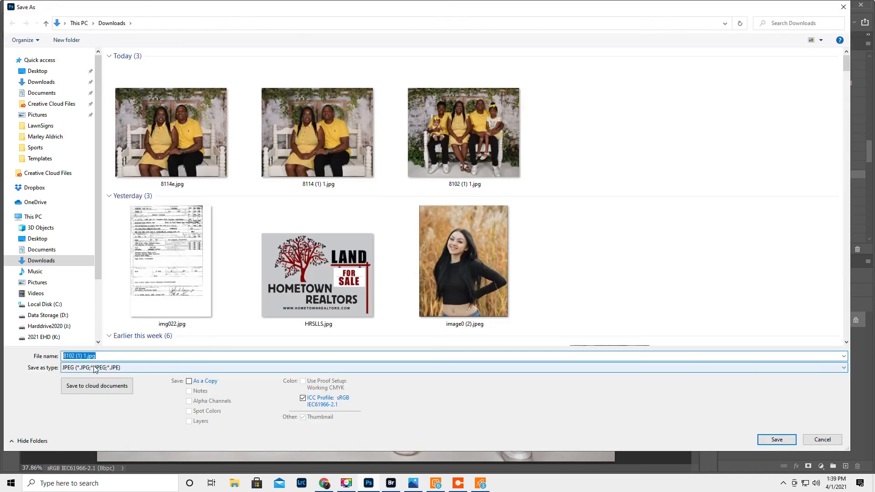
pyautogui.click(86, 356)
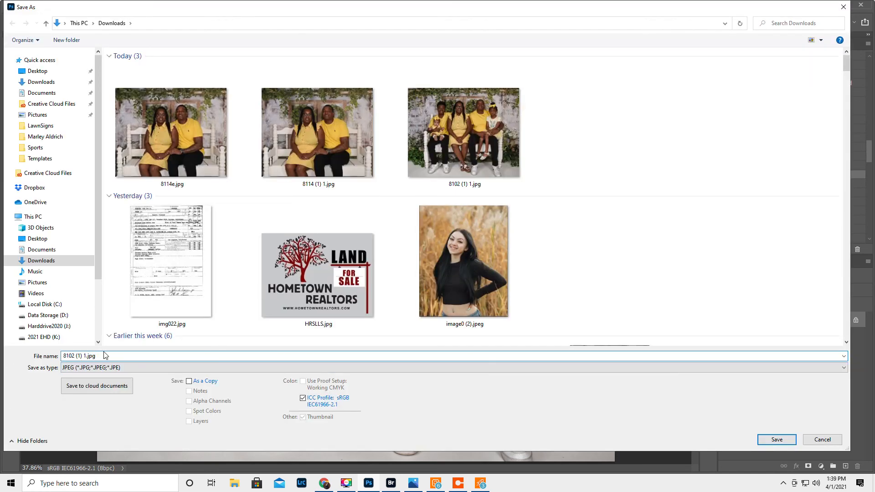
pyautogui.press('BackSpace')
pyautogui.press('BackSpace')
pyautogui.press('BackSpace')
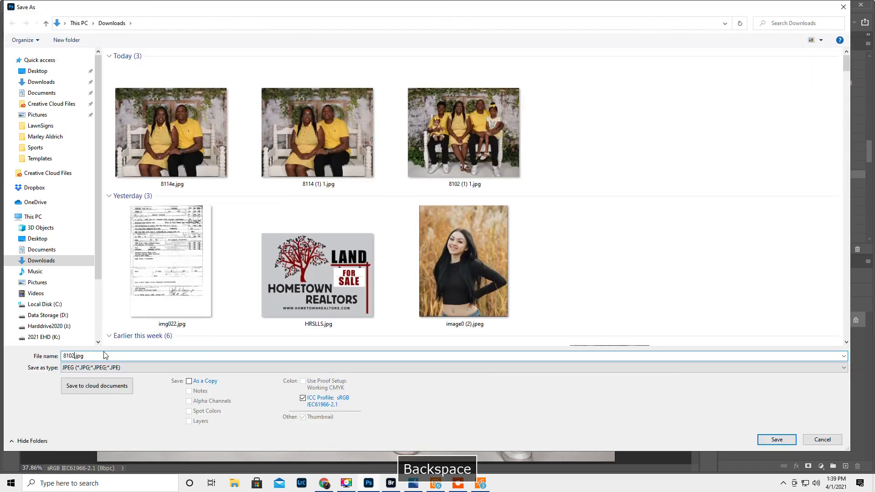
pyautogui.write('e')
pyautogui.click(776, 440)
pyautogui.click(492, 121)
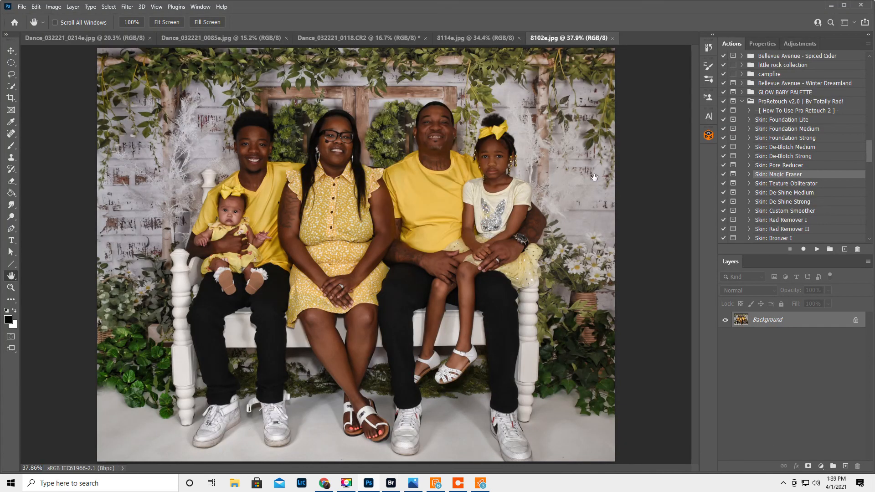